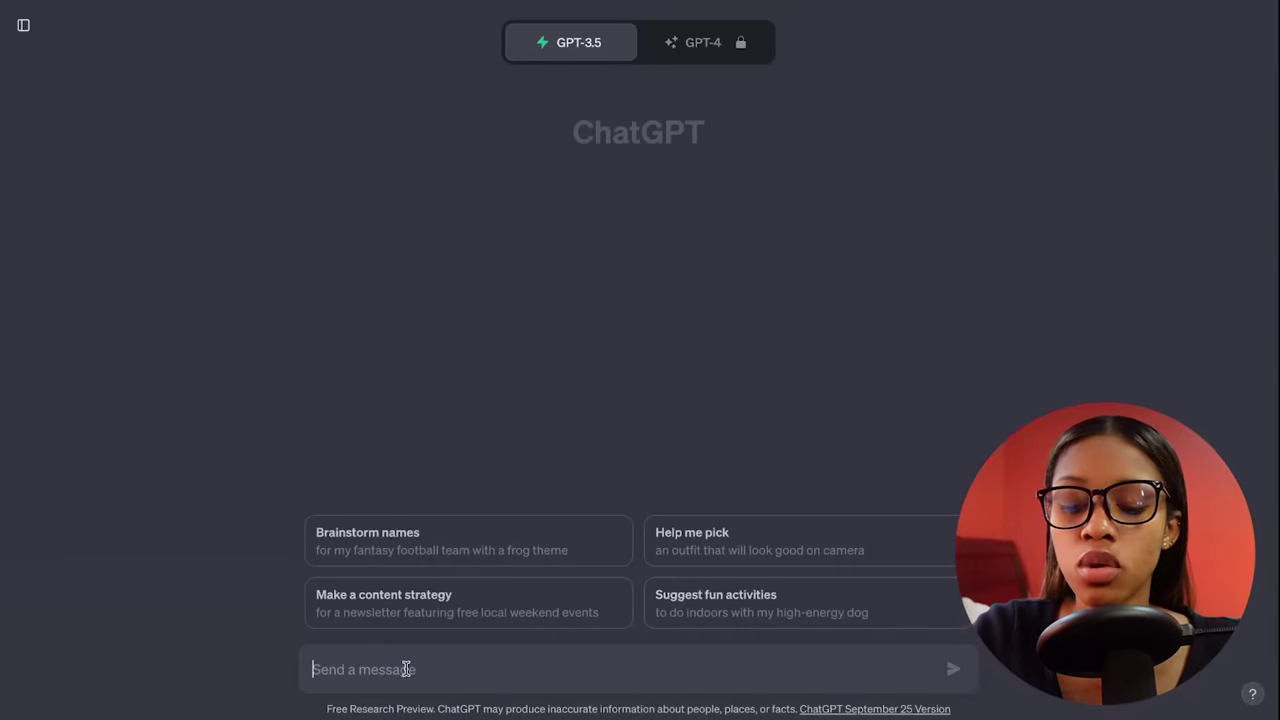
# Draft a prompt template for a short kids animation with placeholders for the story explanation and the character type (humans, animals, furniture).
pyautogui.write('Write me a short kids animation about (explanation of story broad or specific) , the characters should be (type of characters humans,animals,furniture)')
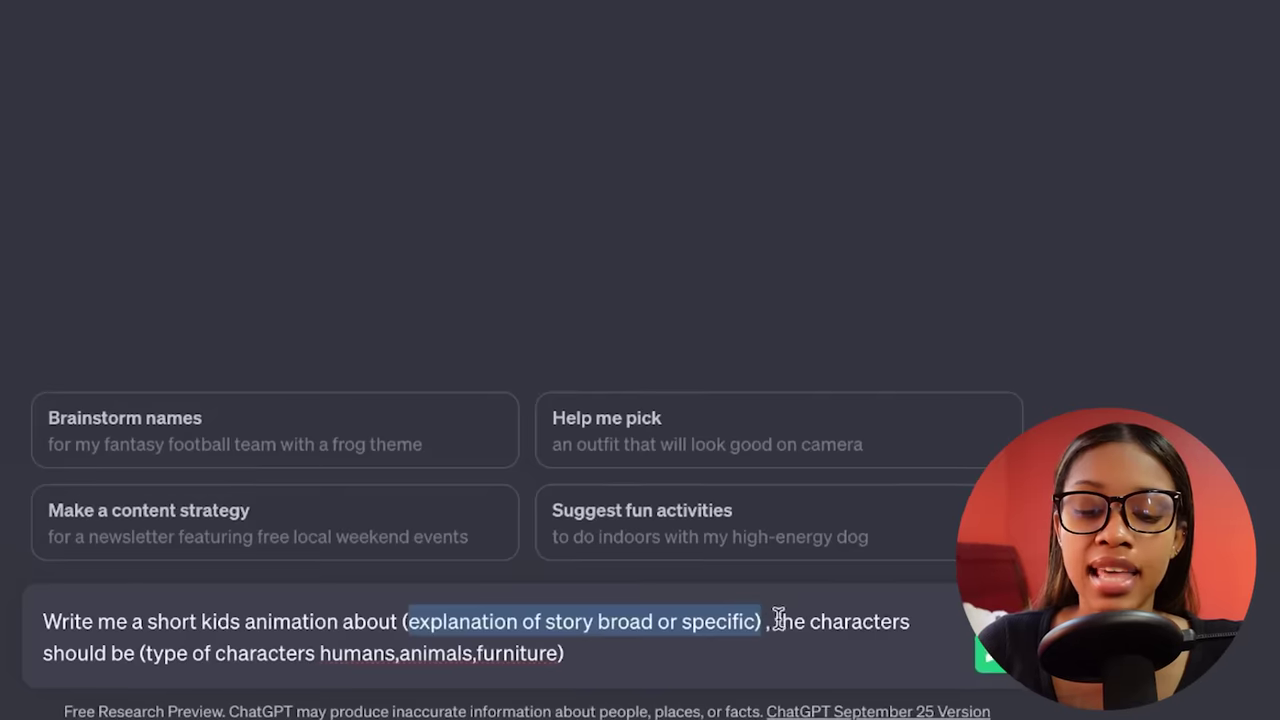
pyautogui.click(776, 621)
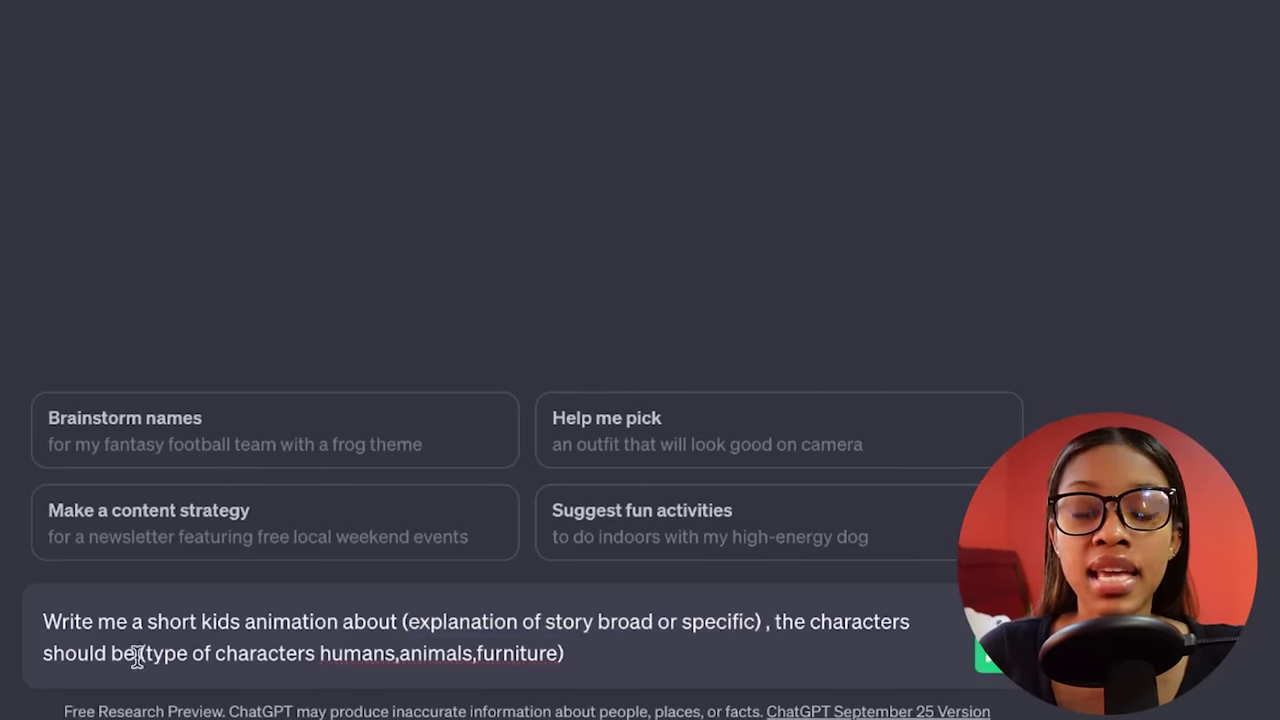
pyautogui.moveTo(145, 648); pyautogui.dragTo(562, 653)
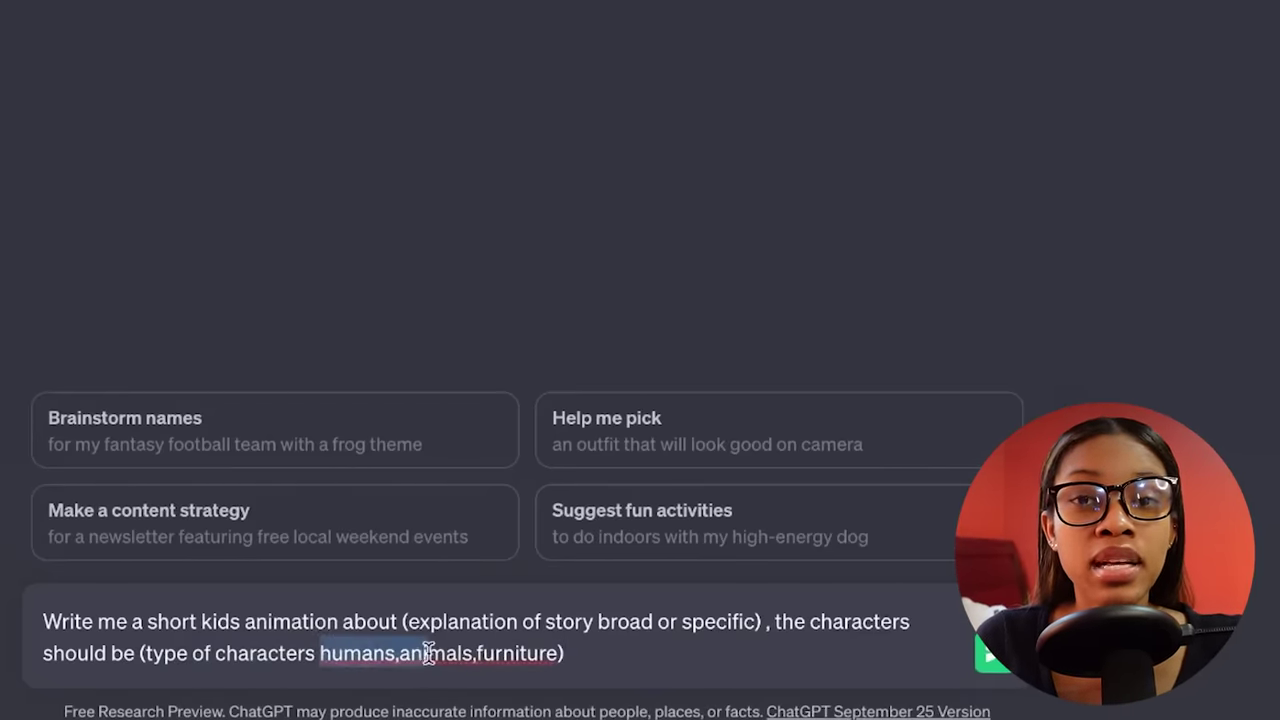
pyautogui.moveTo(425, 648); pyautogui.dragTo(522, 648)
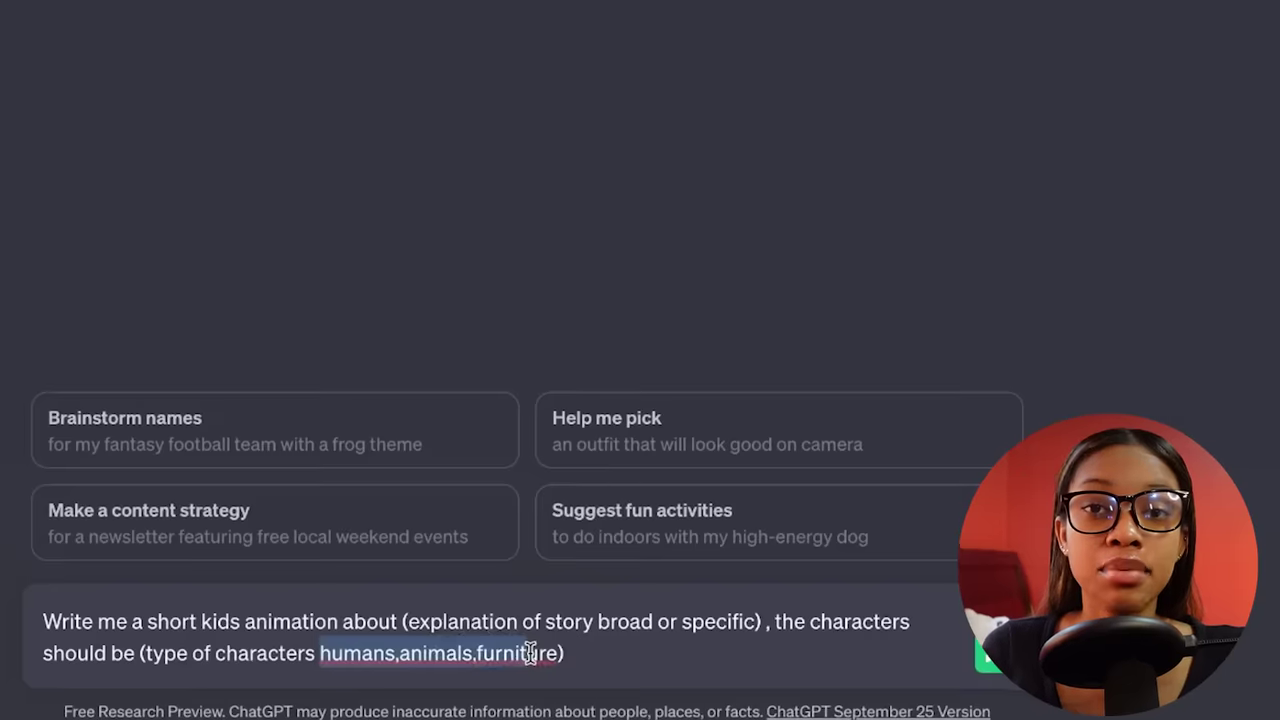
pyautogui.click(619, 666)
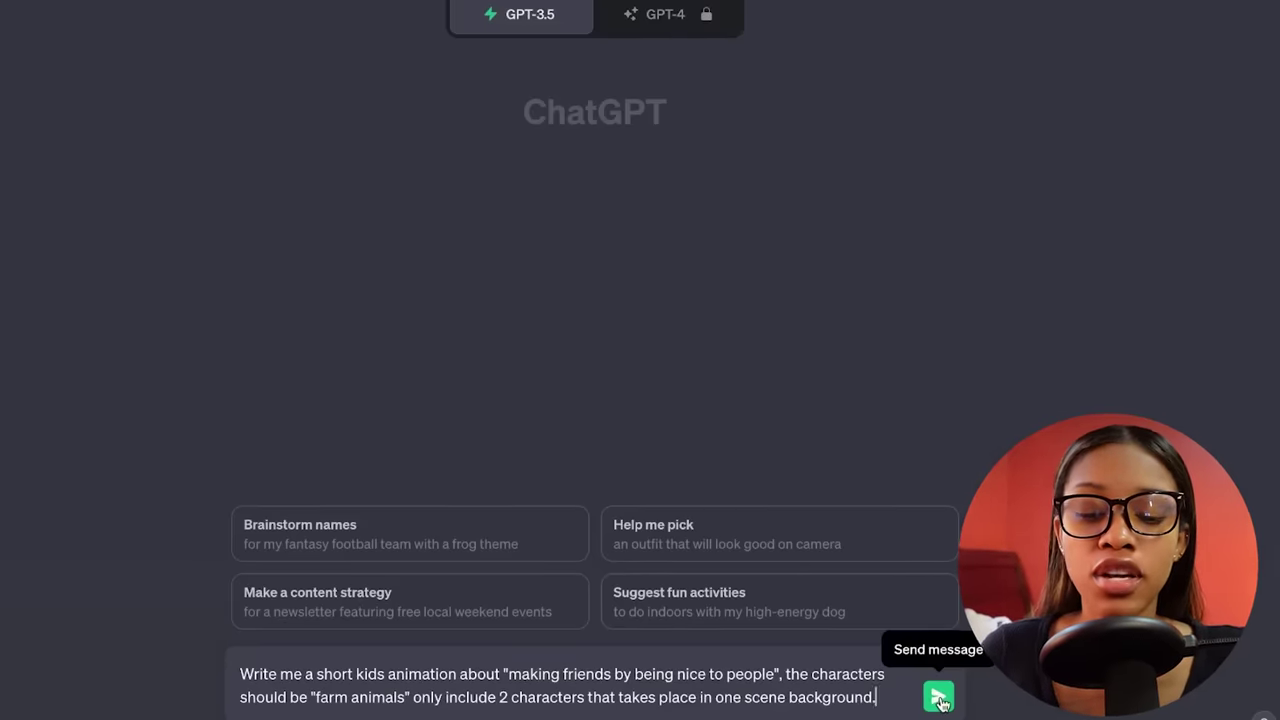
# Submit the prompt for a kids animation about making friends with two farm animals in one scene background, and skim the script.
pyautogui.click(938, 698)
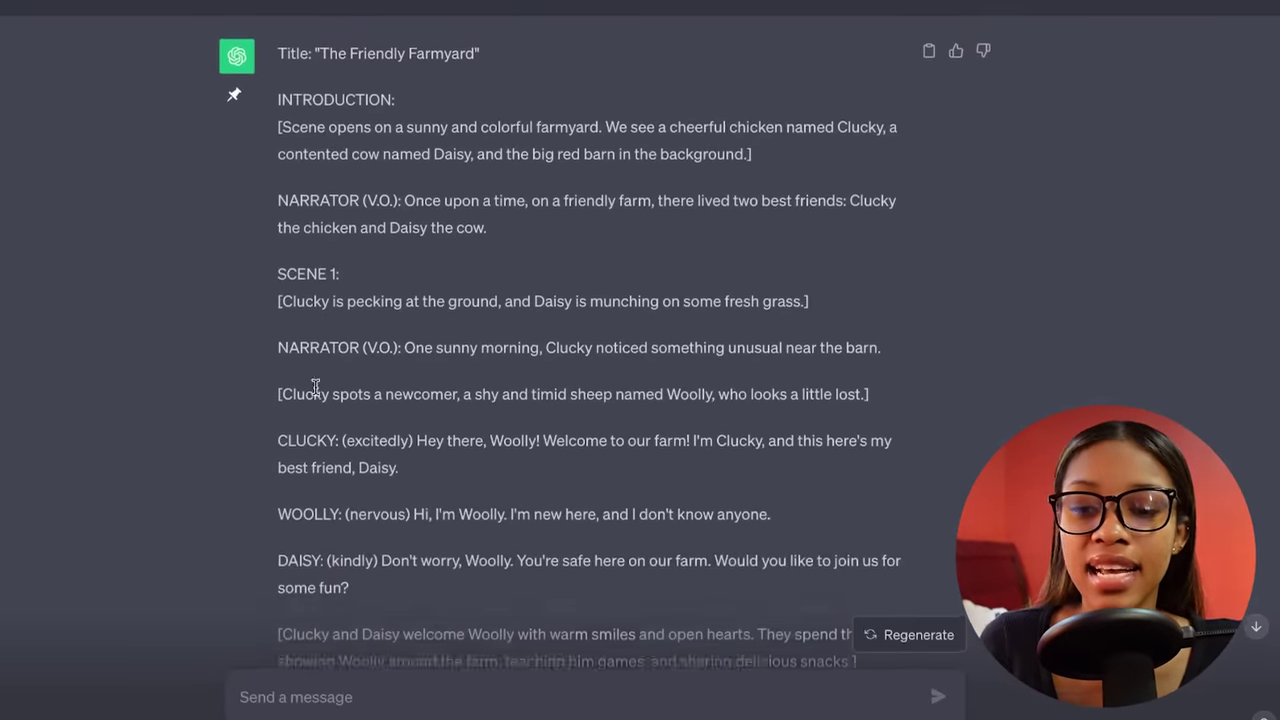
pyautogui.scroll(-7, 315, 386)
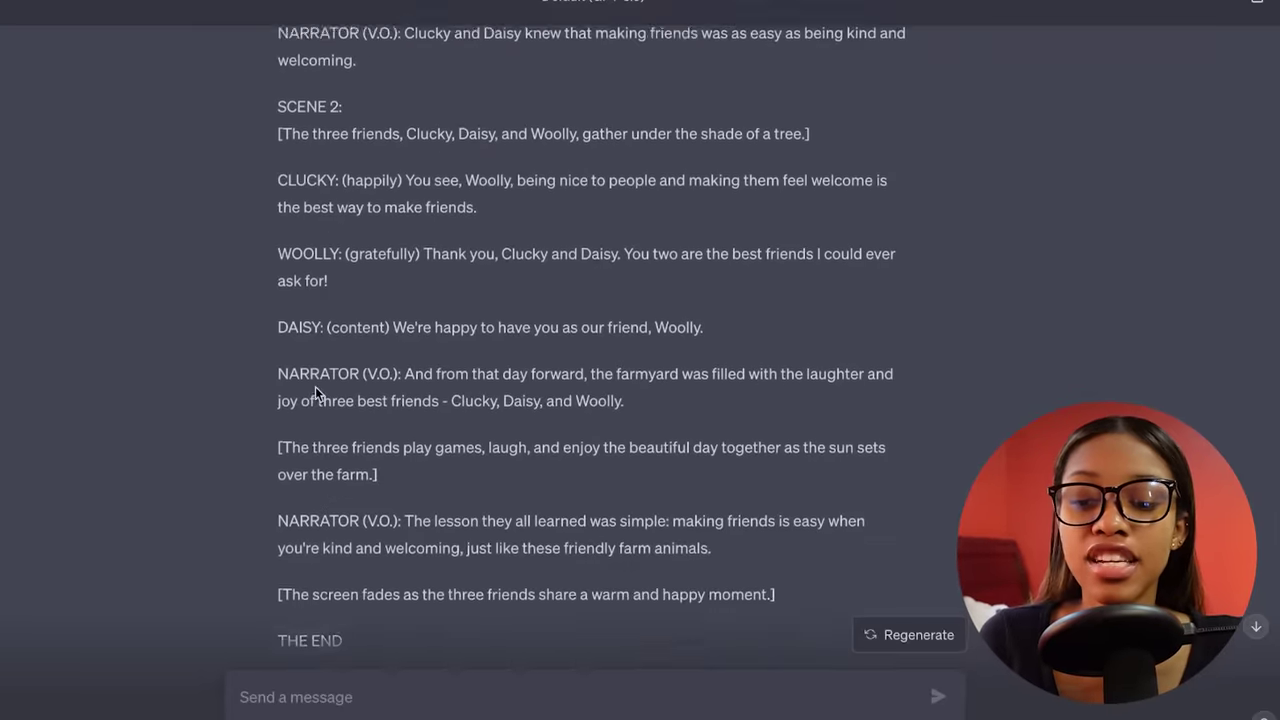
pyautogui.scroll(9, 315, 386)
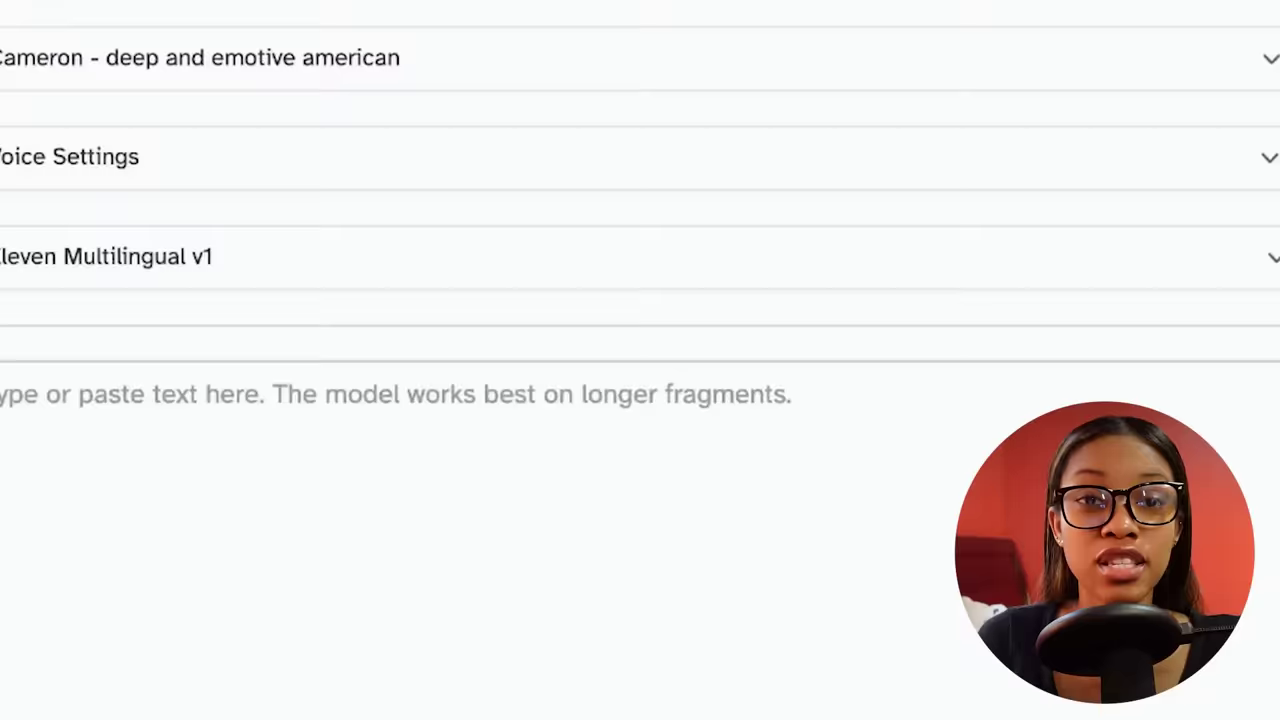
# Identify the script's characters and list them in the online notepad as narrator - human, clucky - chicken and daisy - cow.
pyautogui.scroll(1, 434, 382)
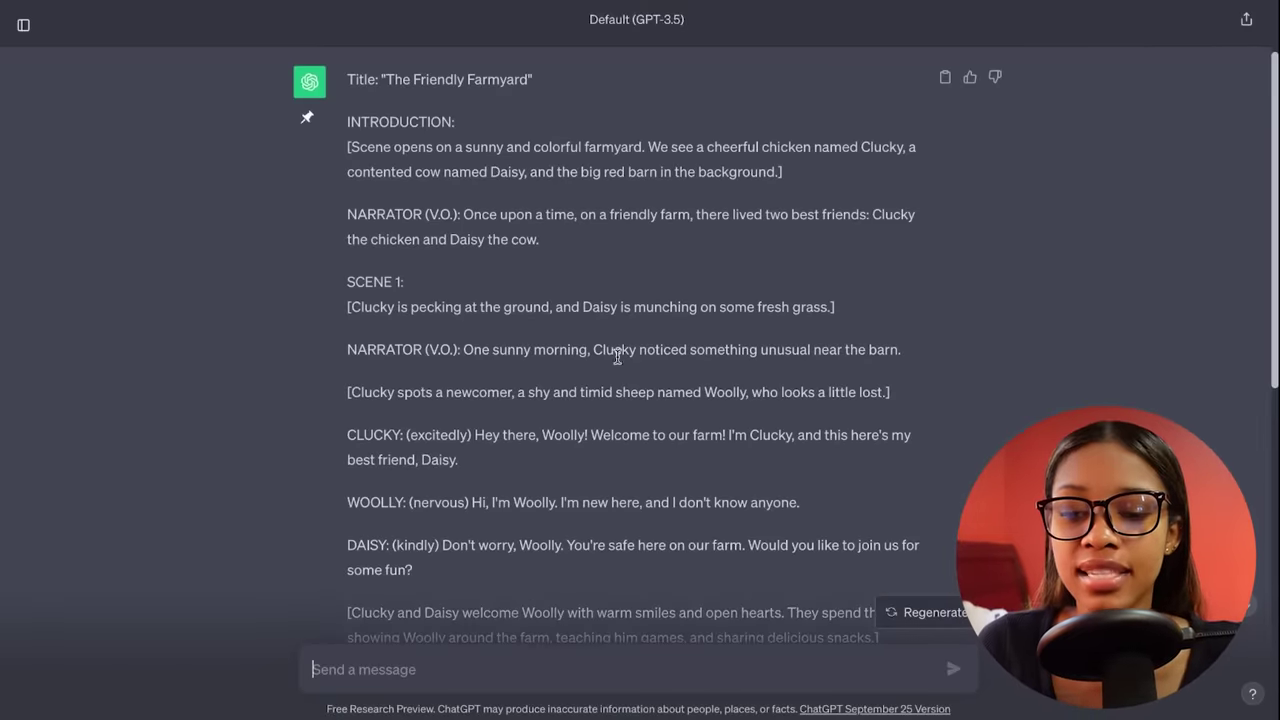
pyautogui.scroll(-1, 480, 260)
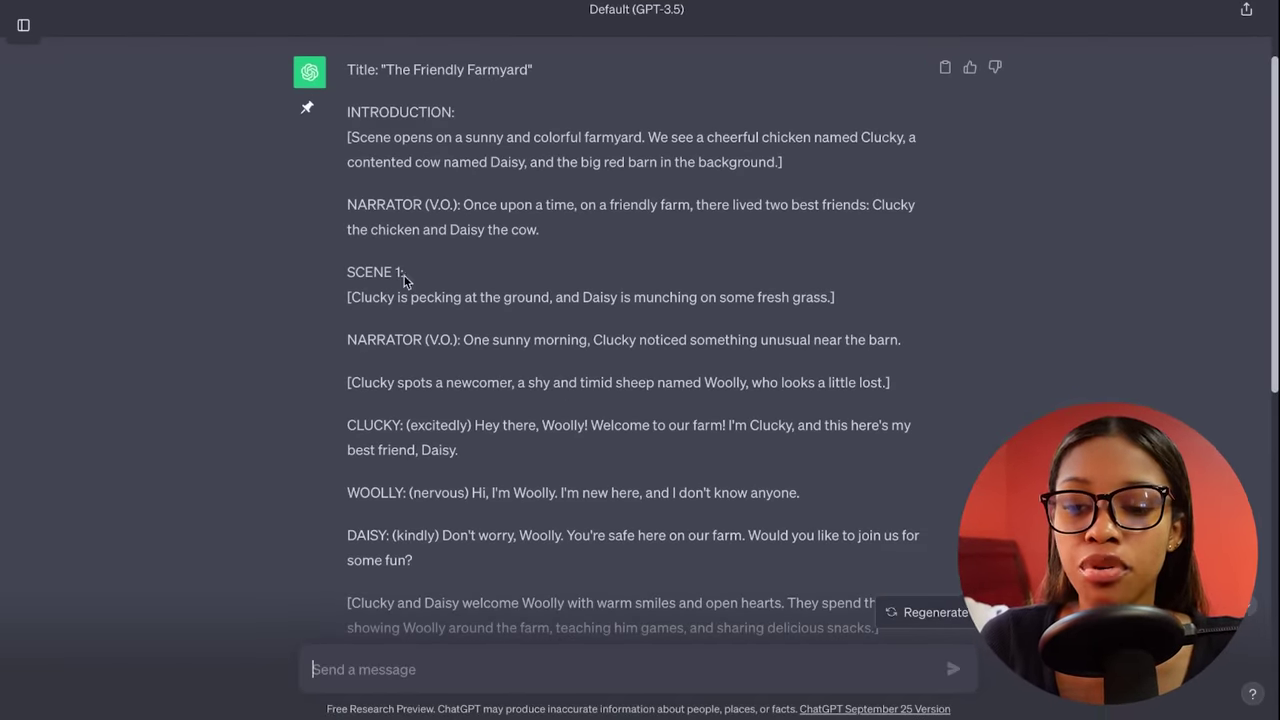
pyautogui.scroll(-1, 420, 350)
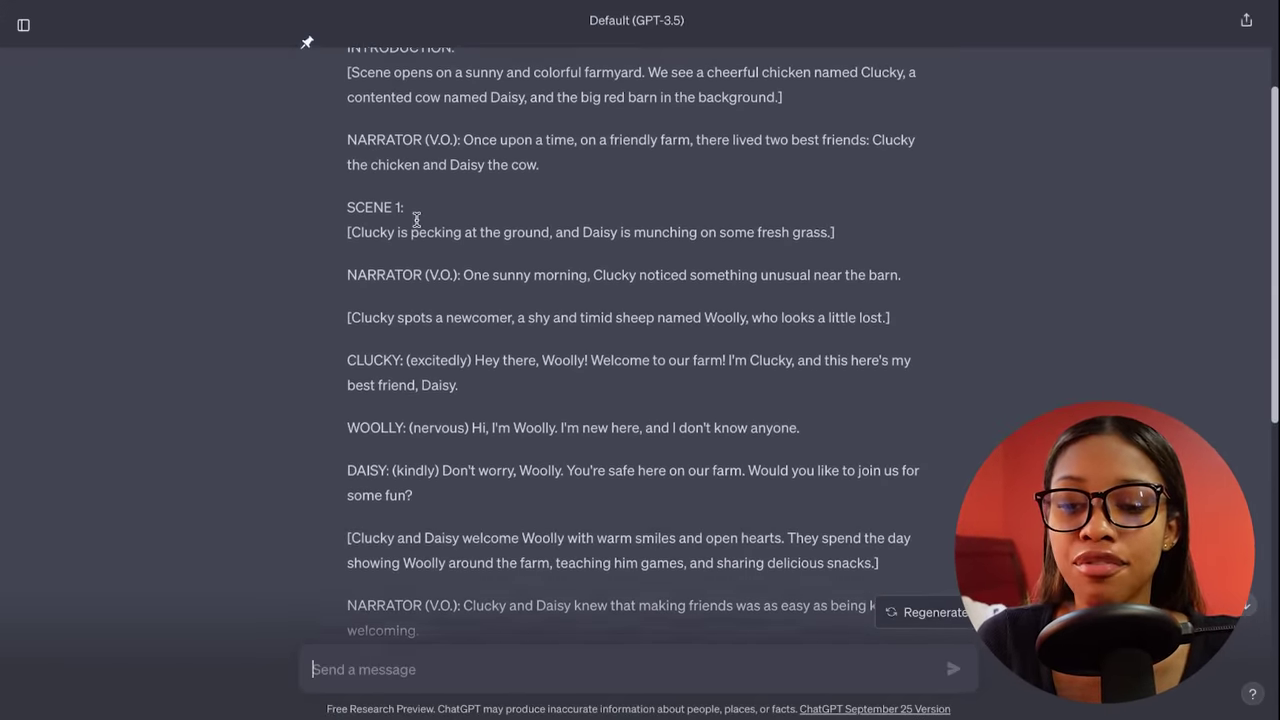
pyautogui.scroll(1, 490, 189)
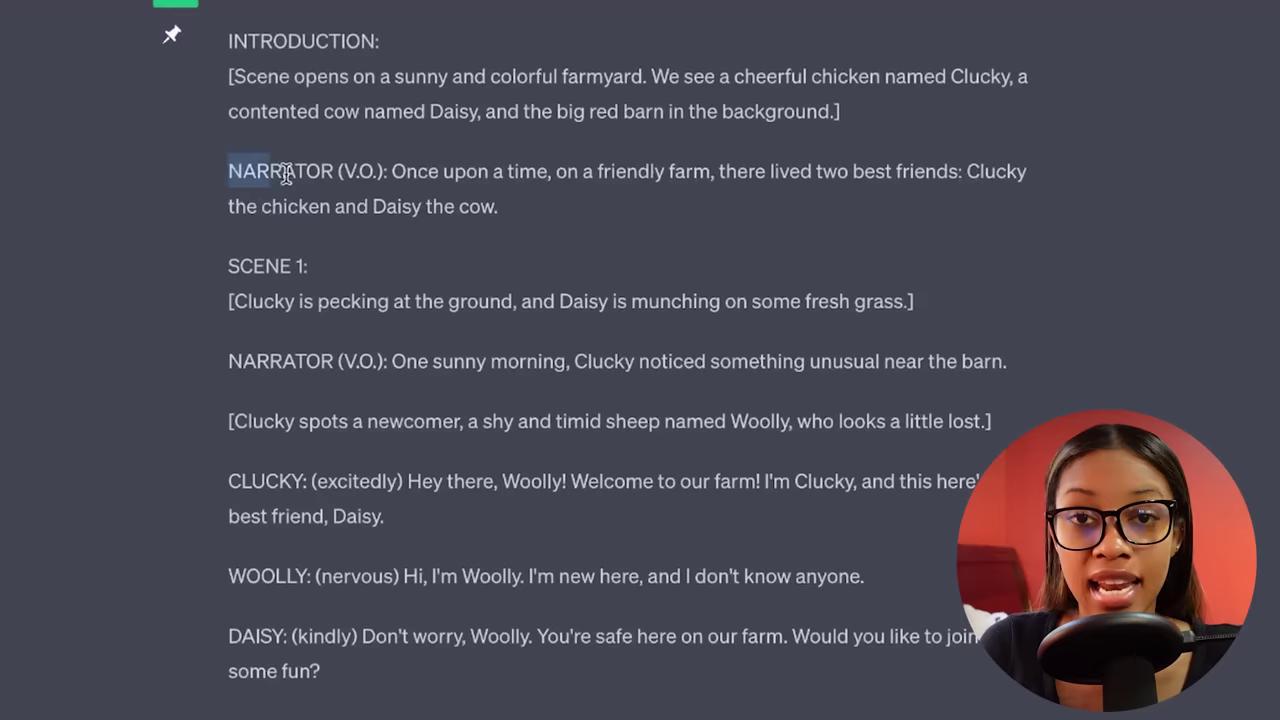
pyautogui.moveTo(286, 175); pyautogui.dragTo(334, 173)
pyautogui.moveTo(971, 171); pyautogui.dragTo(298, 199)
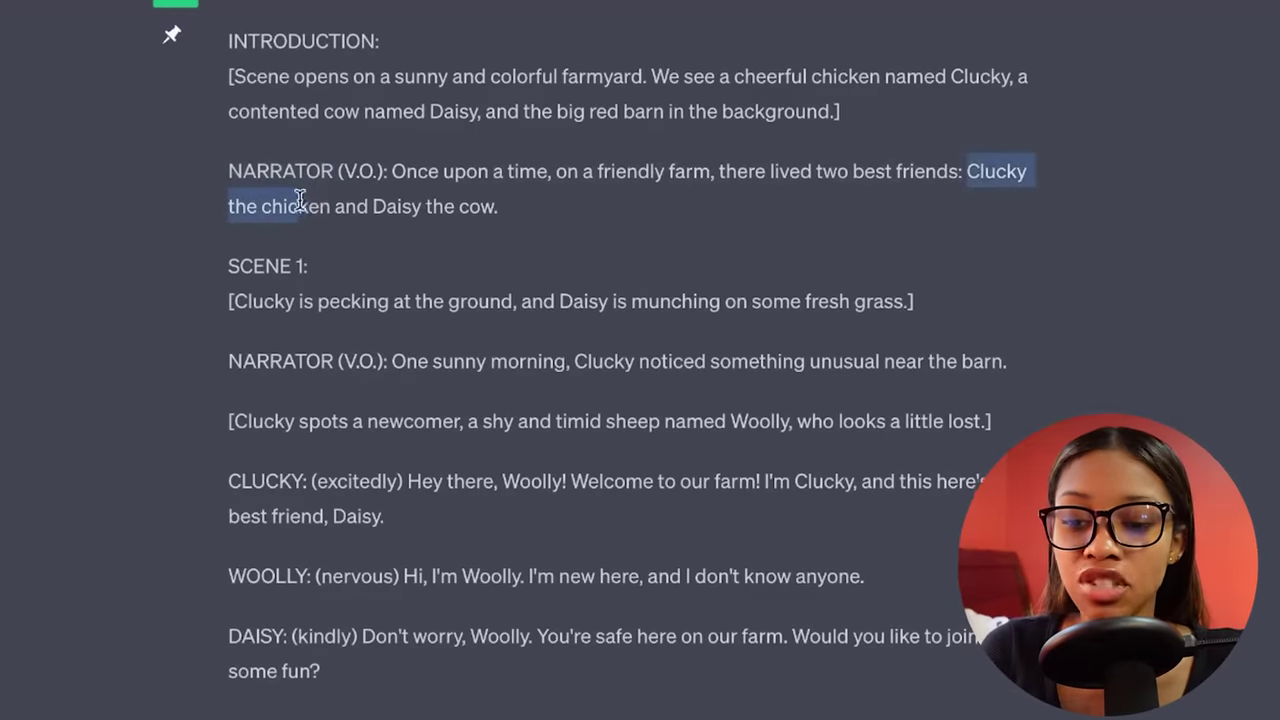
pyautogui.moveTo(480, 208); pyautogui.dragTo(378, 205)
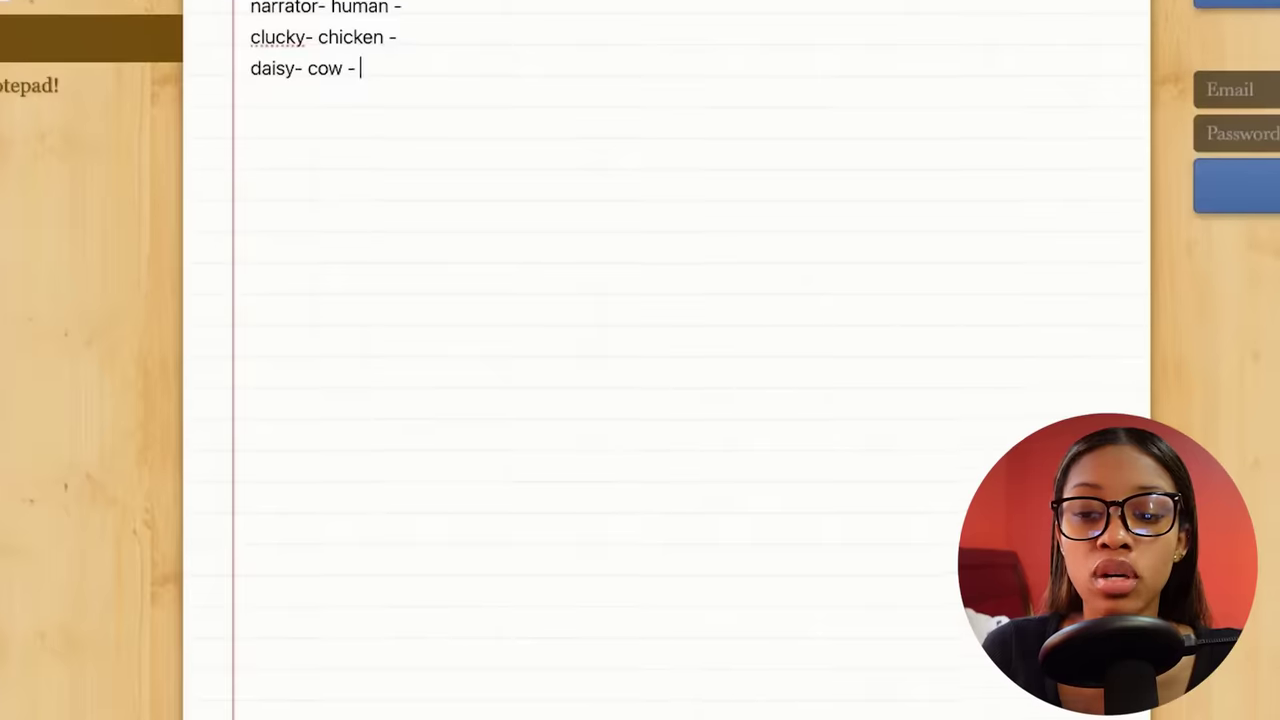
pyautogui.scroll(1, 370, 115)
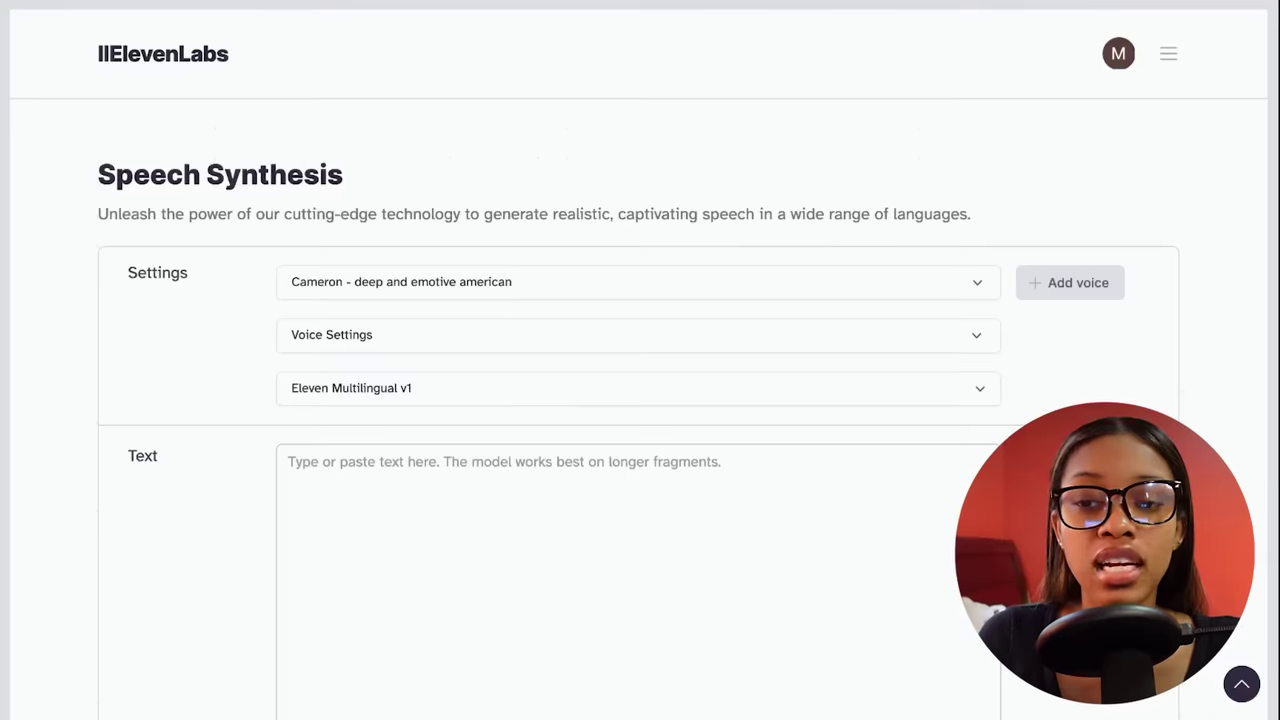
# Switch to ElevenLabs Speech Synthesis, browse the available voices and set the voice to Dorothy.
pyautogui.scroll(-1, 362, 188)
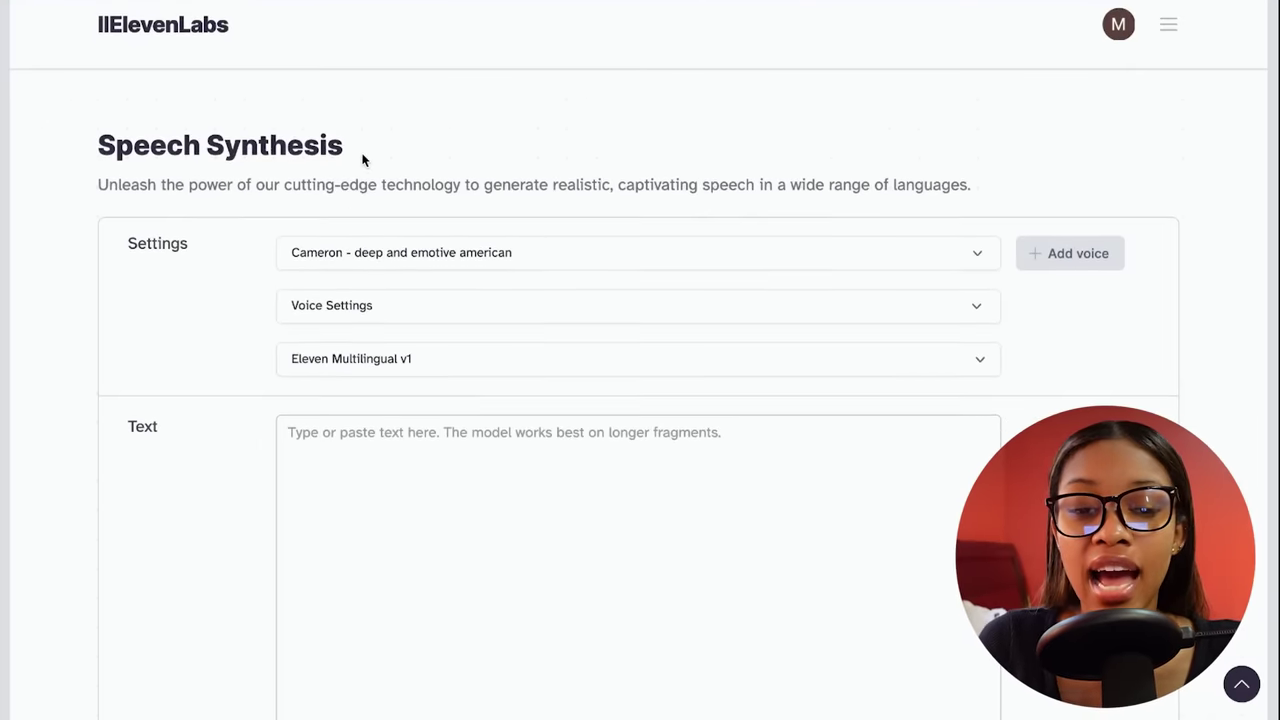
pyautogui.moveTo(363, 160); pyautogui.dragTo(131, 158)
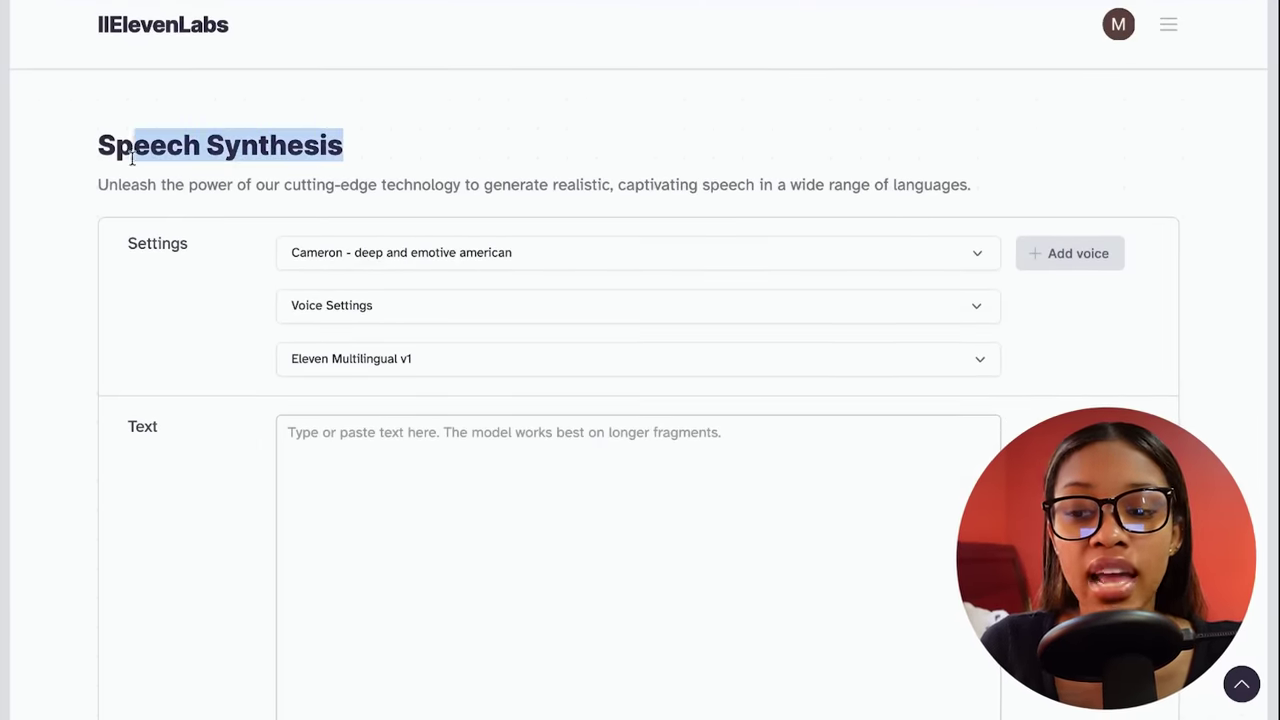
pyautogui.click(476, 157)
pyautogui.scroll(-2, 297, 258)
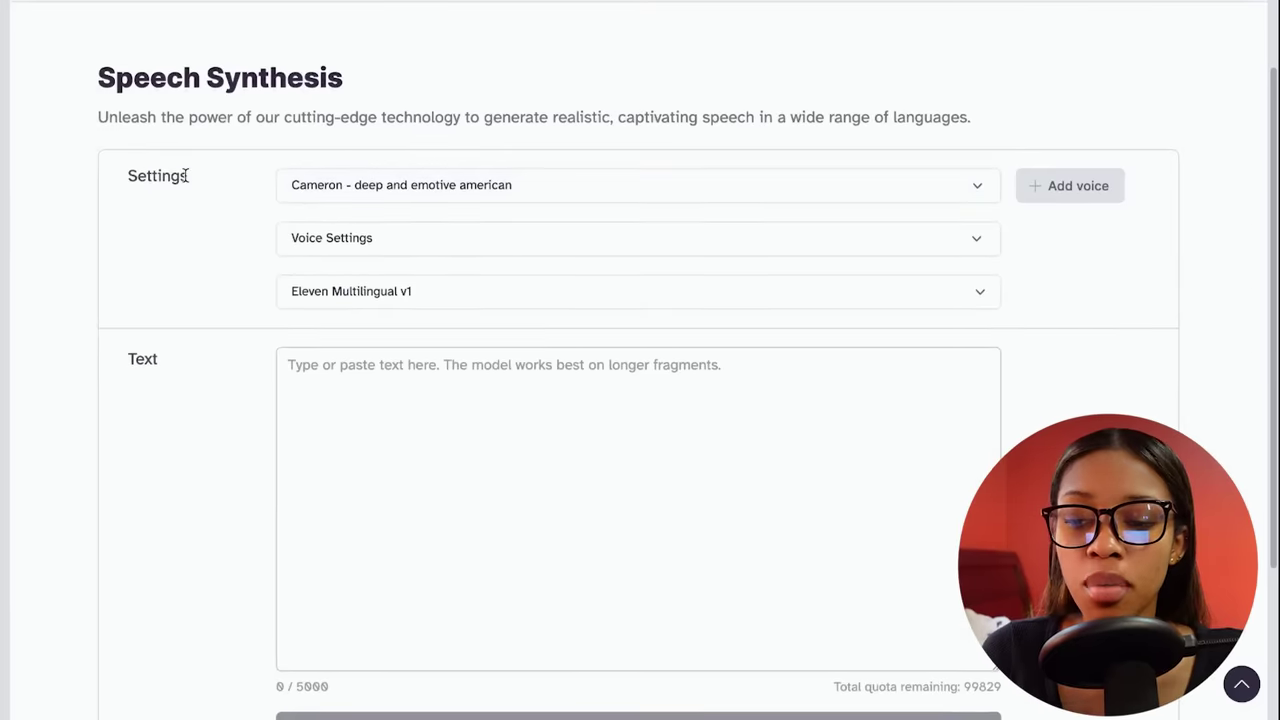
pyautogui.click(973, 191)
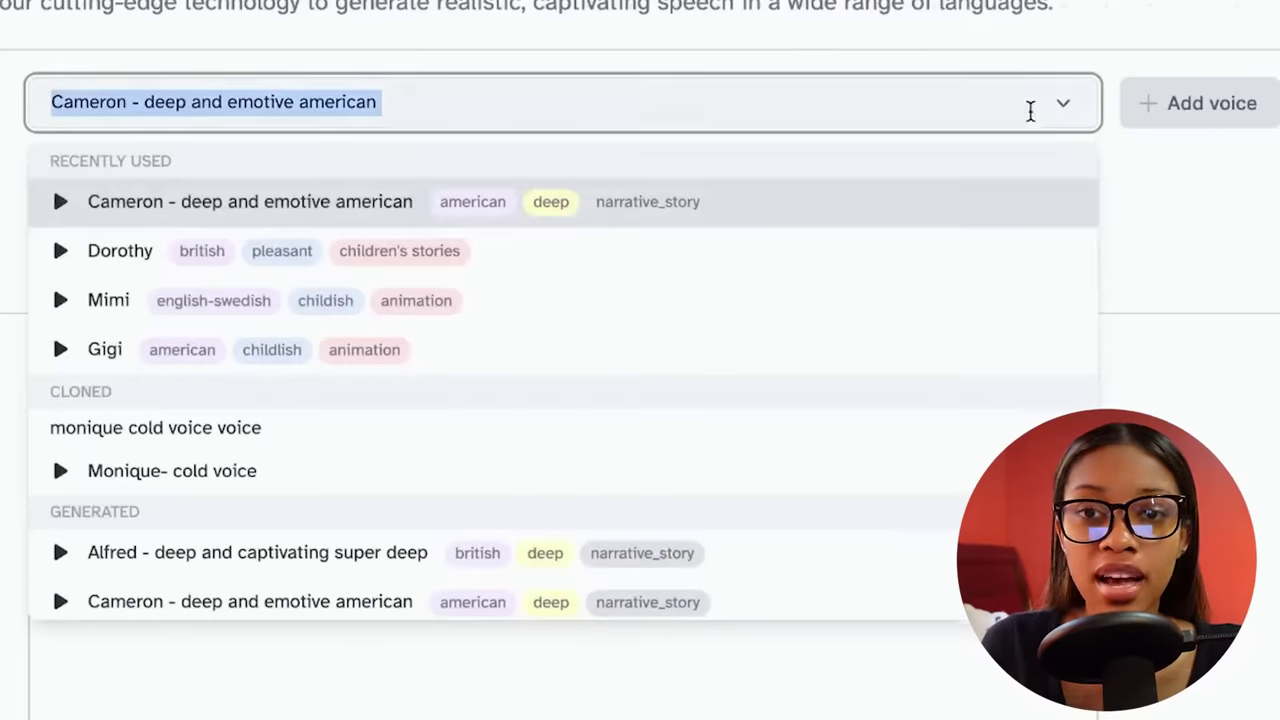
pyautogui.scroll(-10, 369, 334)
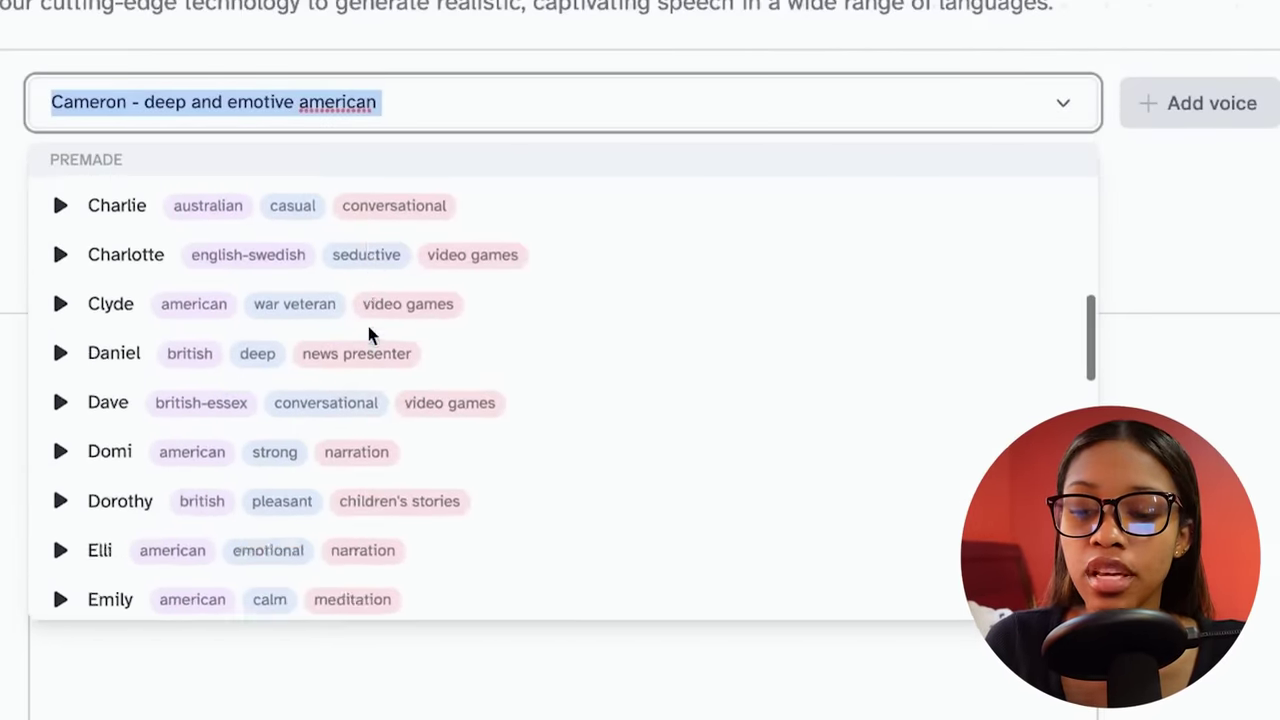
pyautogui.scroll(-12, 368, 335)
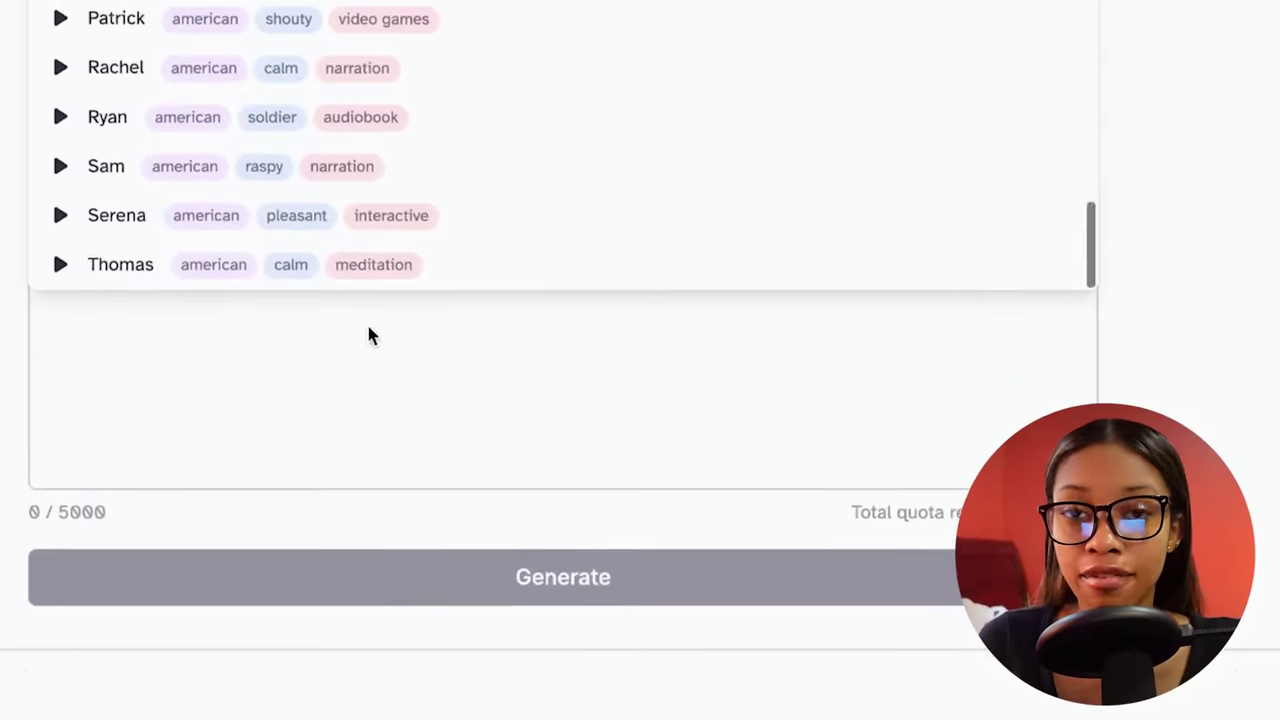
pyautogui.scroll(1, 90, 113)
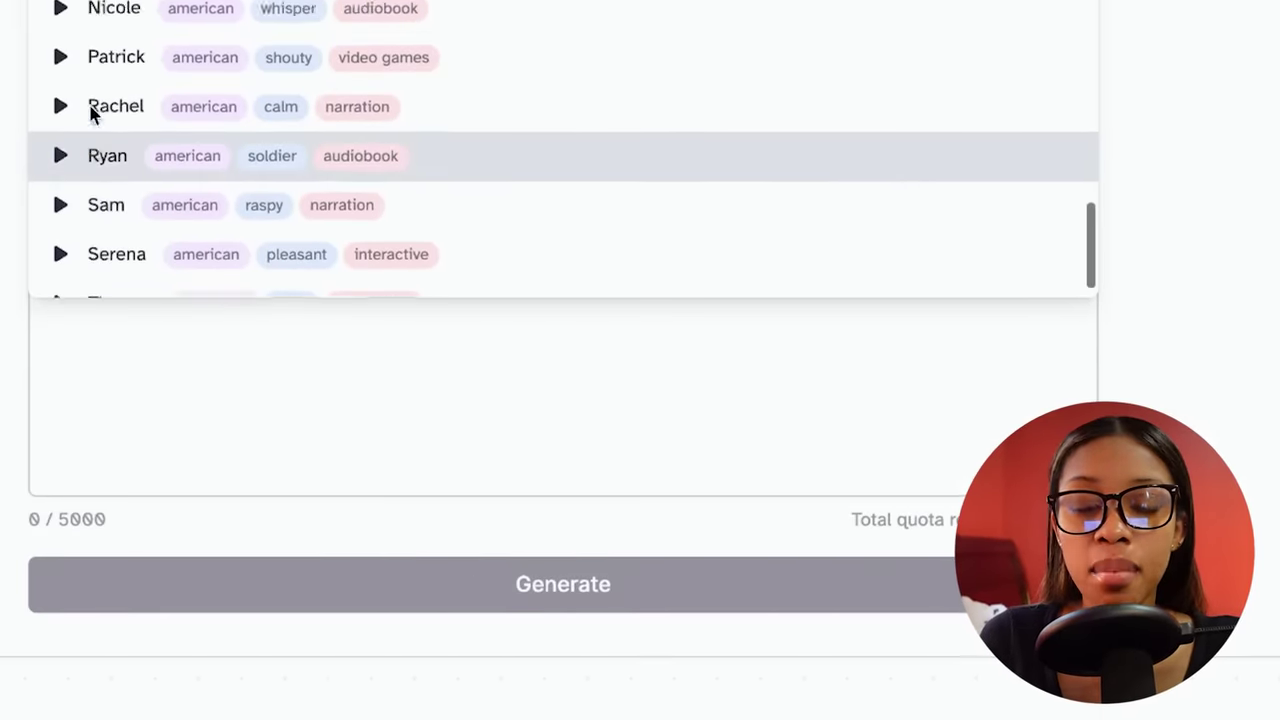
pyautogui.scroll(3, 92, 115)
pyautogui.scroll(2, 469, 467)
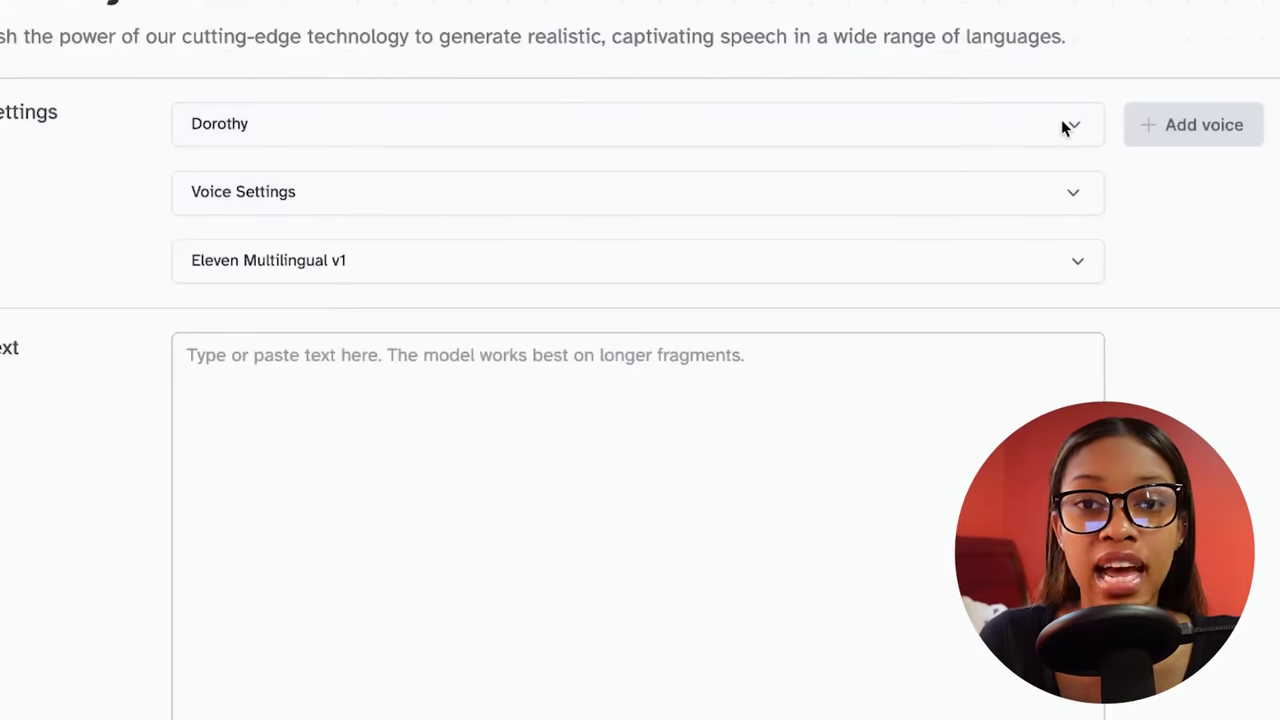
# Listen to the samples of the Dorothy, Mimi and Gigi voices, and select Dorothy for the narrator.
pyautogui.click(1066, 126)
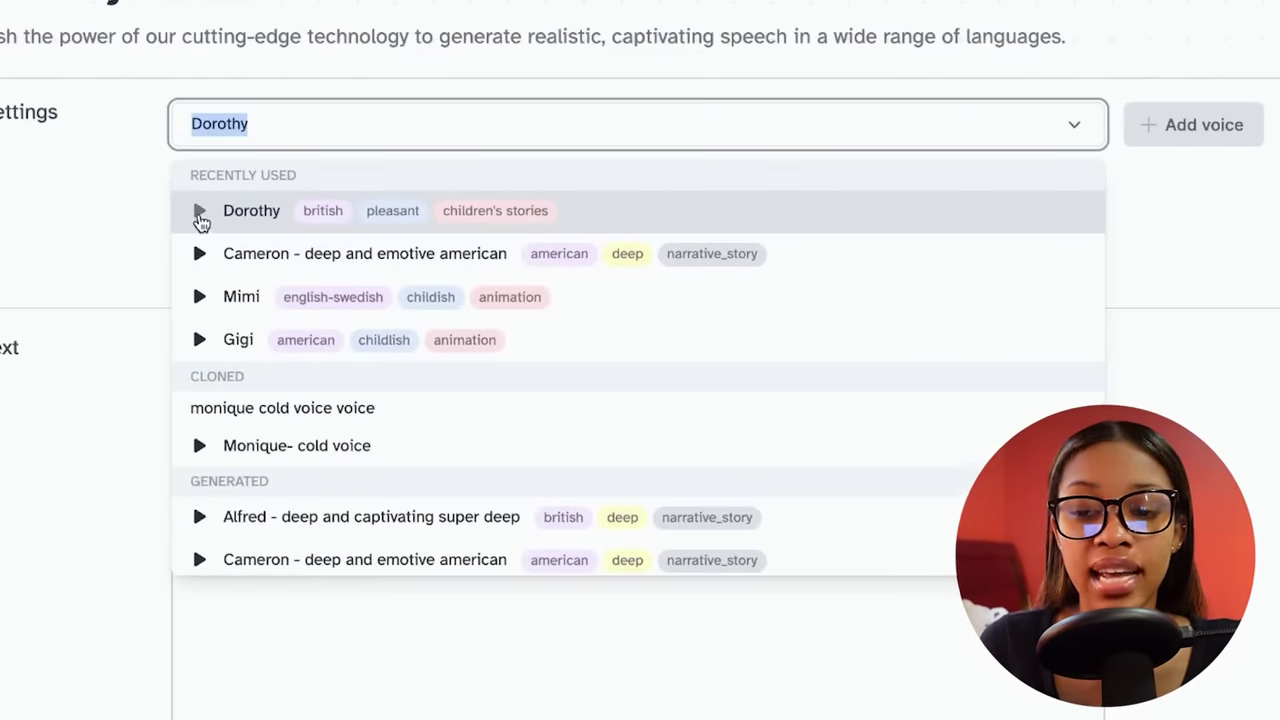
pyautogui.click(200, 214)
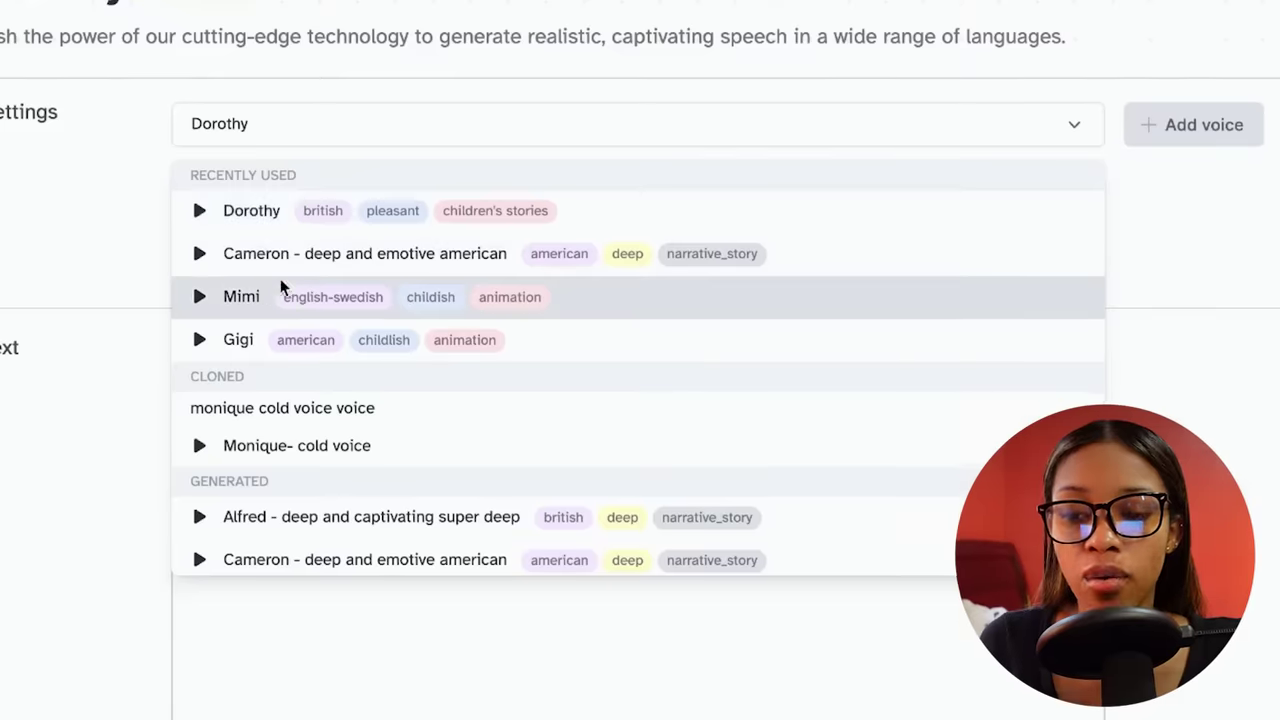
pyautogui.click(200, 297)
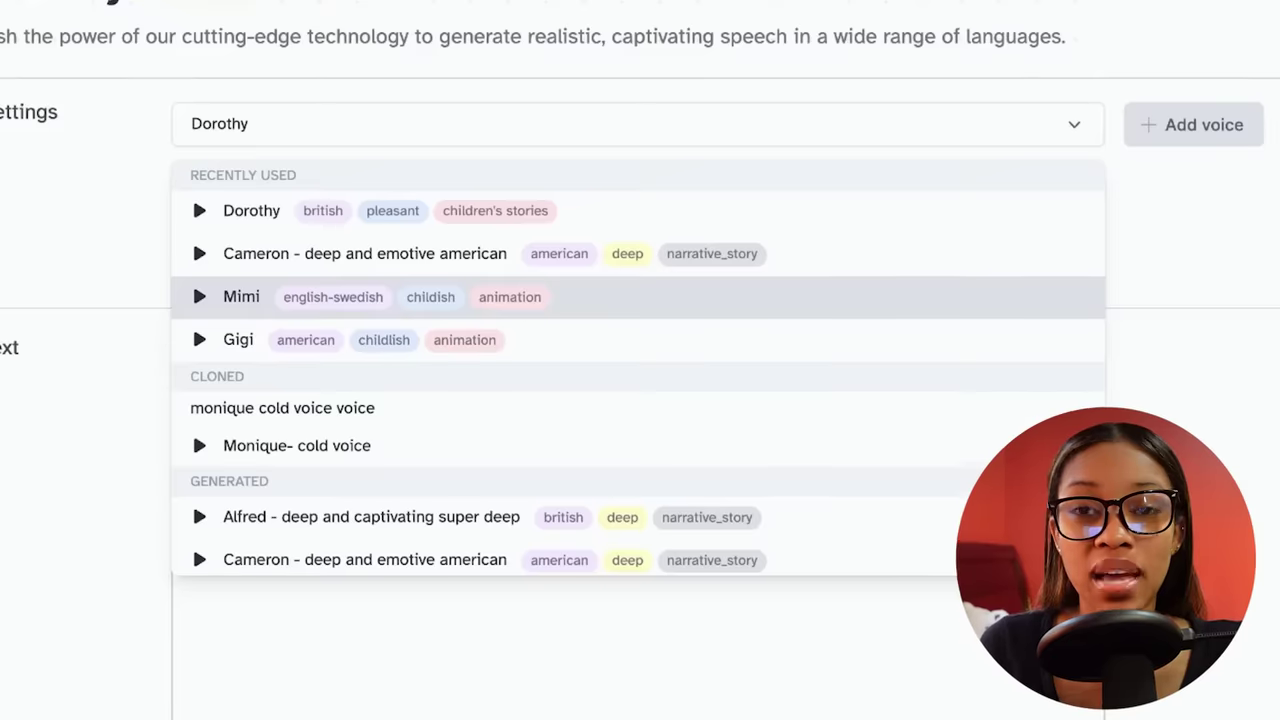
pyautogui.click(201, 341)
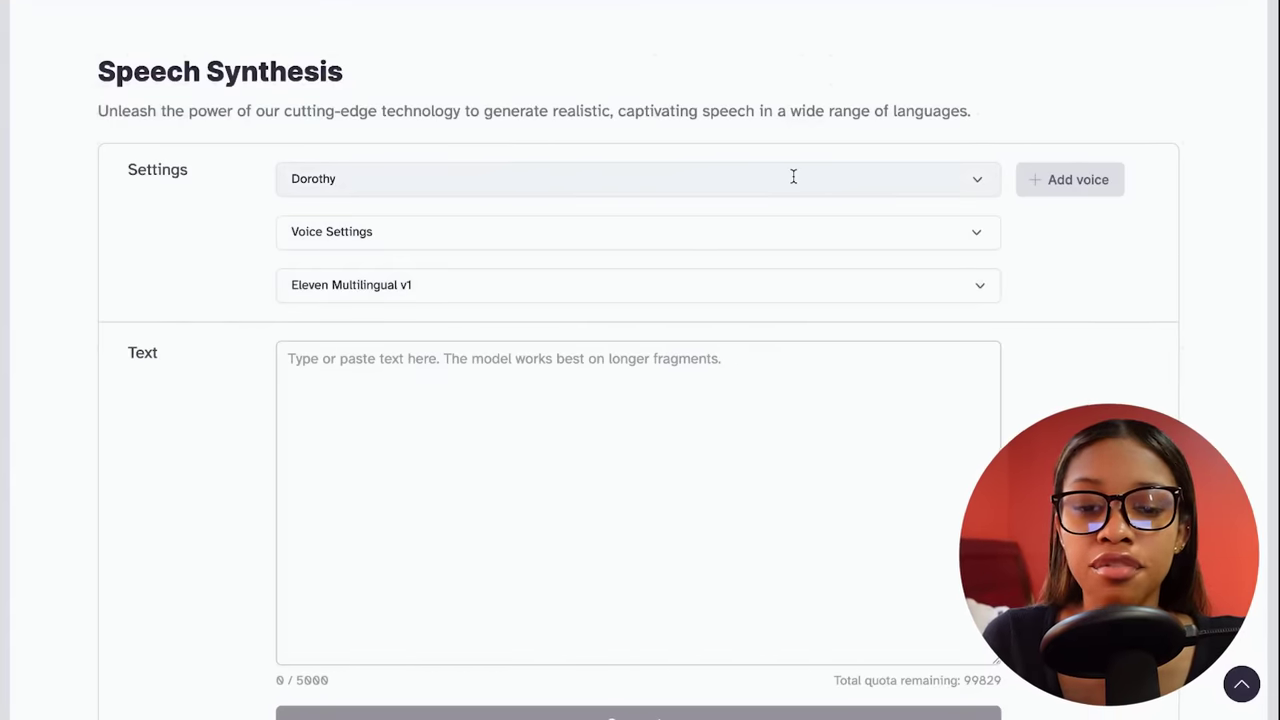
pyautogui.click(972, 180)
pyautogui.click(567, 251)
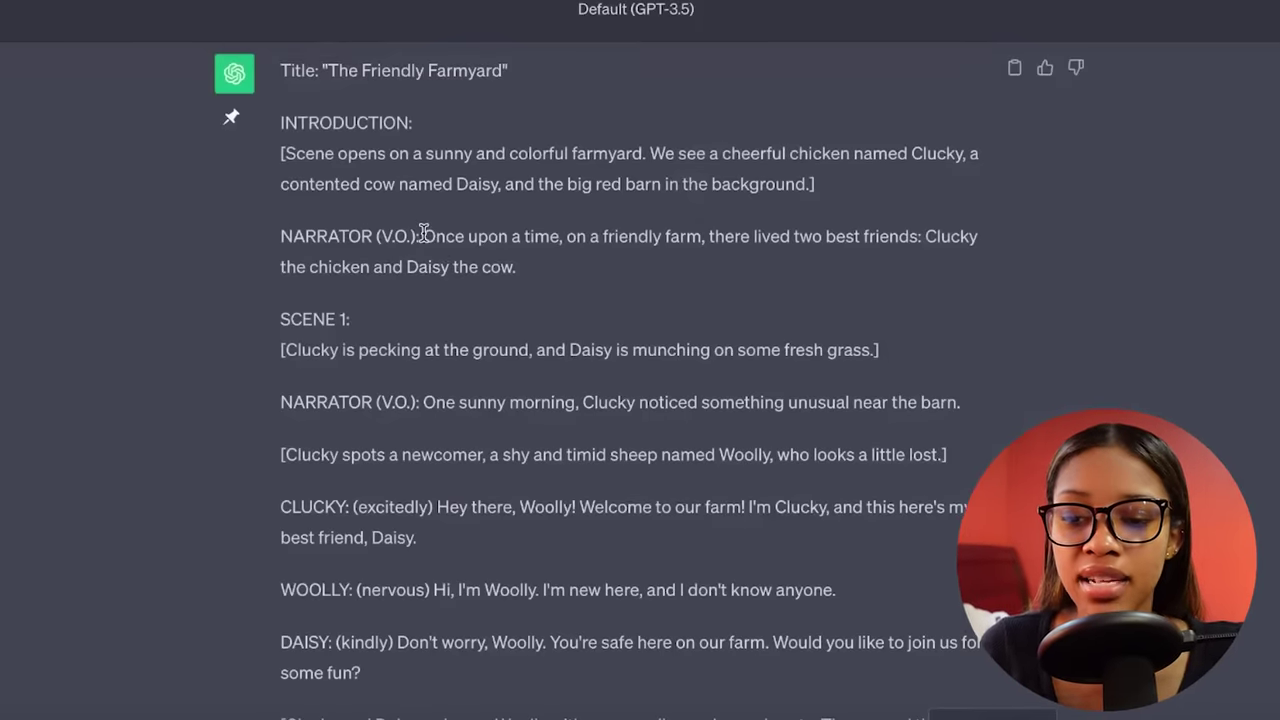
# Copy the narrator's "Once upon a time" line from the ChatGPT script into the ElevenLabs speech text.
pyautogui.moveTo(366, 187); pyautogui.dragTo(491, 231)
pyautogui.hotkey('ctrl', 'c')
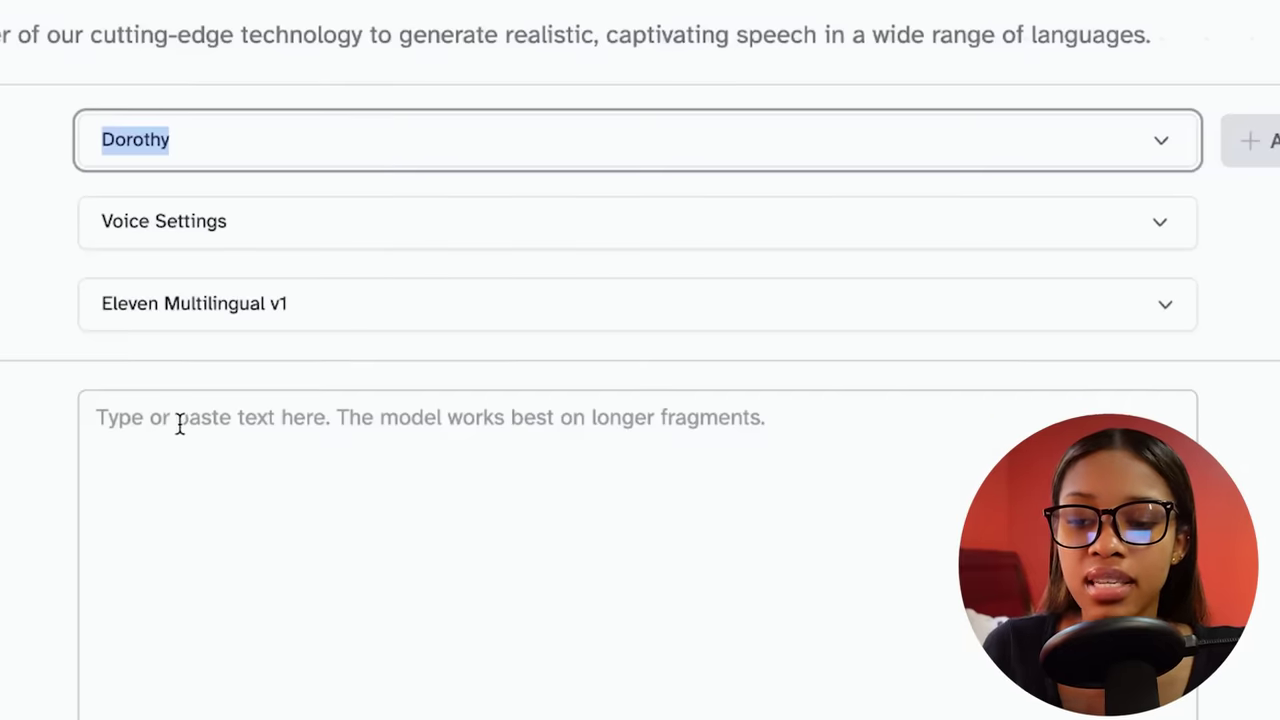
pyautogui.click(179, 424)
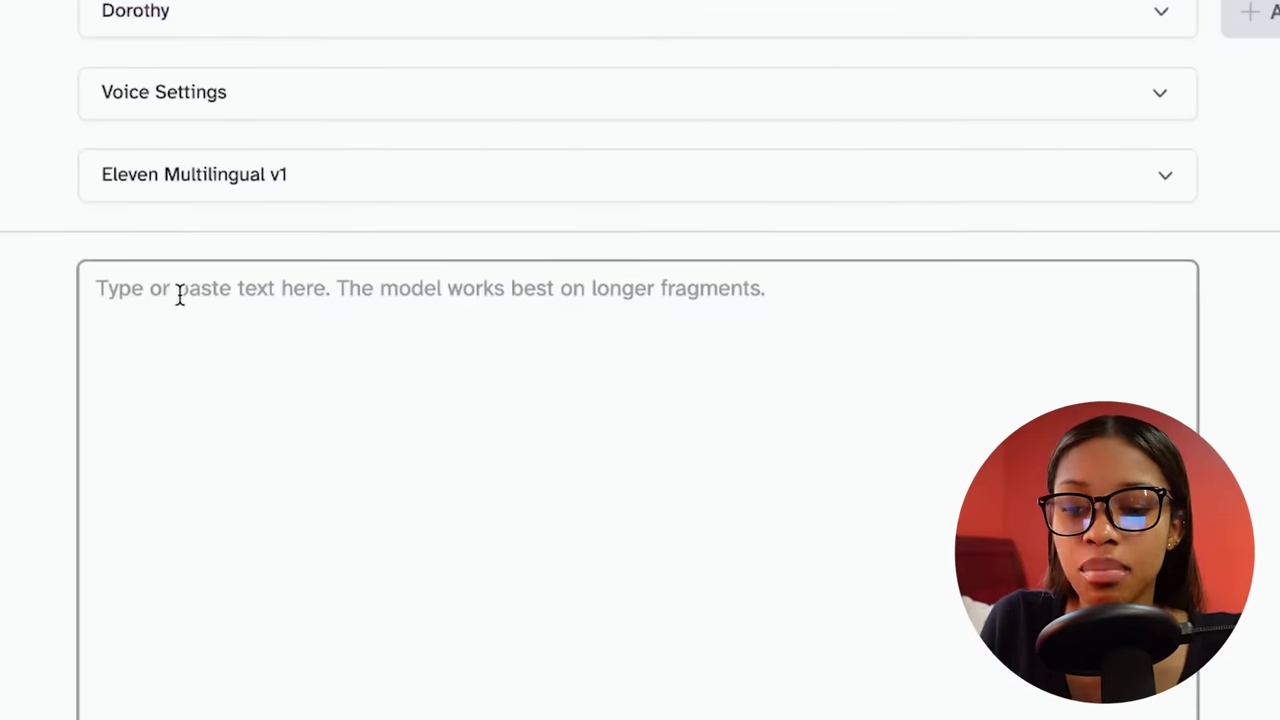
pyautogui.hotkey('ctrl', 'v')
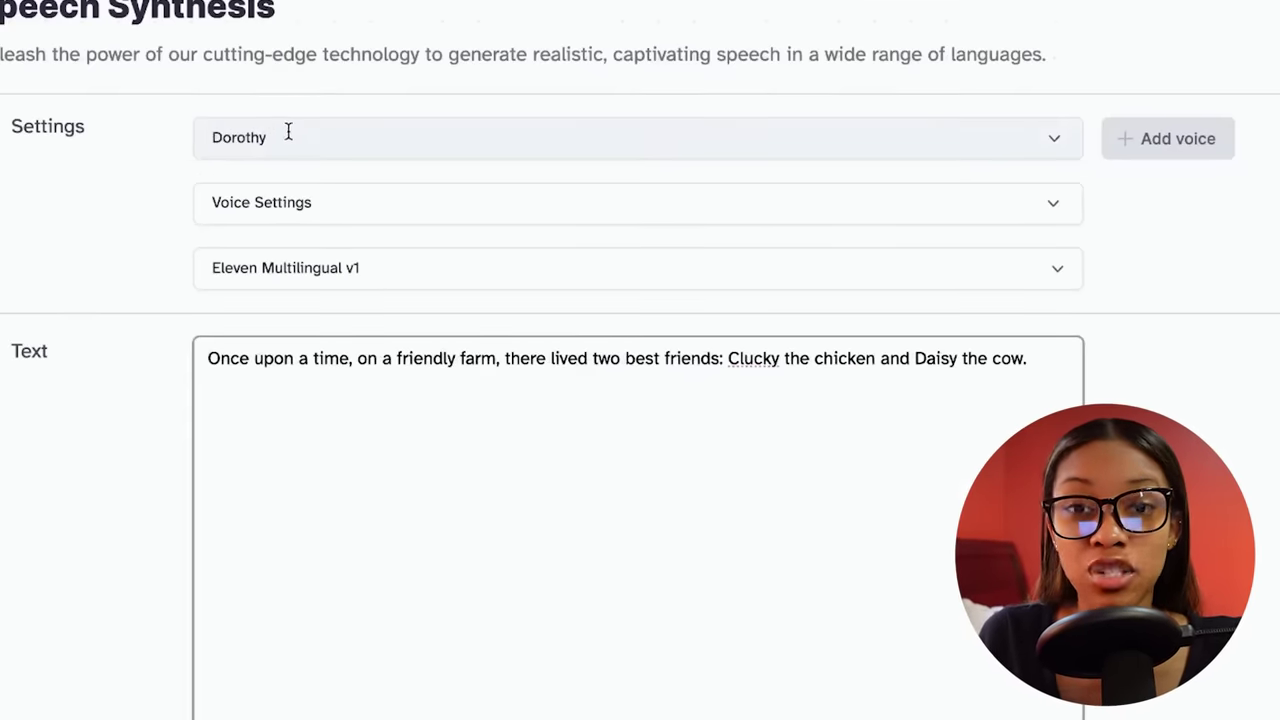
# Generate the narrator's speech with the Dorothy voice and play back the result.
pyautogui.scroll(-2, 105, 306)
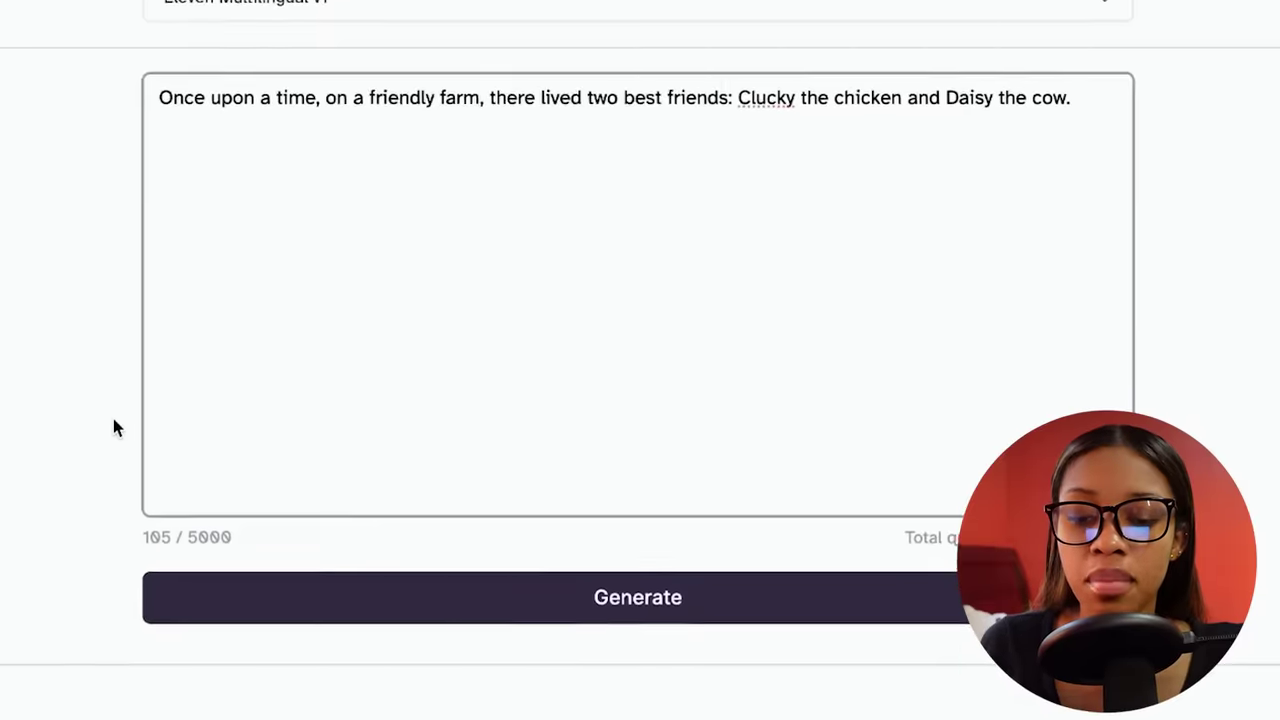
pyautogui.click(589, 615)
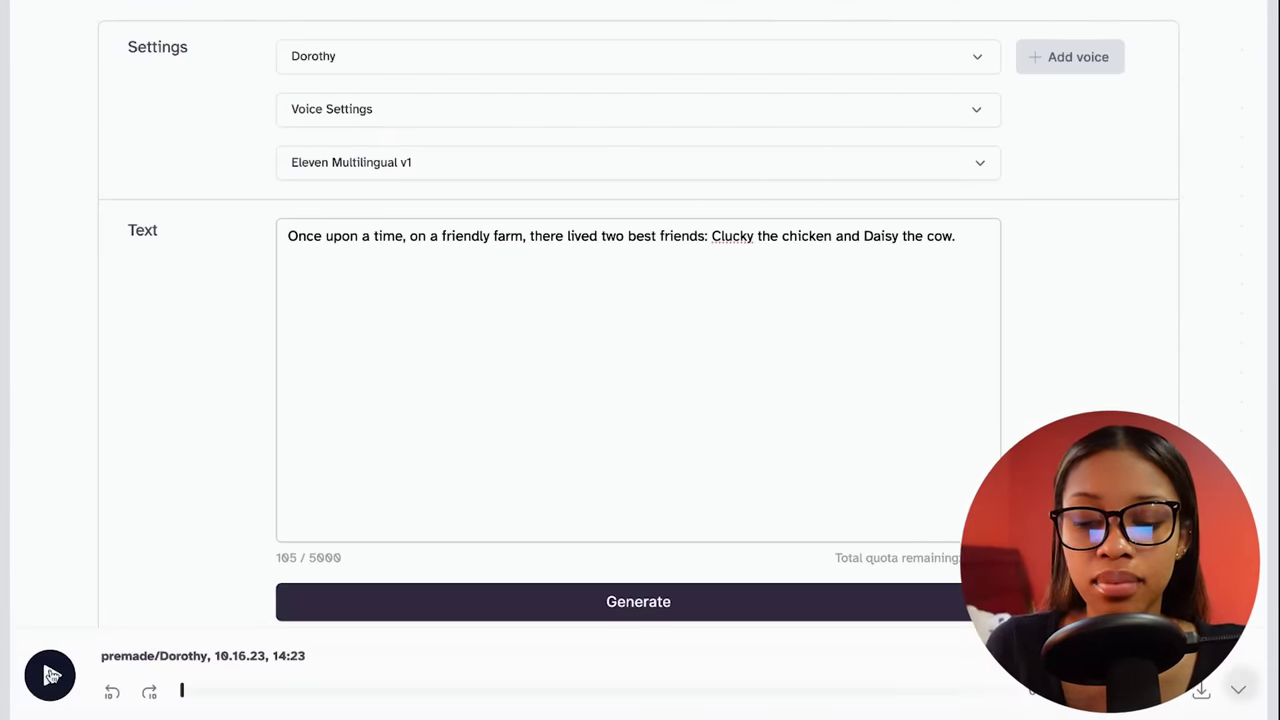
pyautogui.click(50, 676)
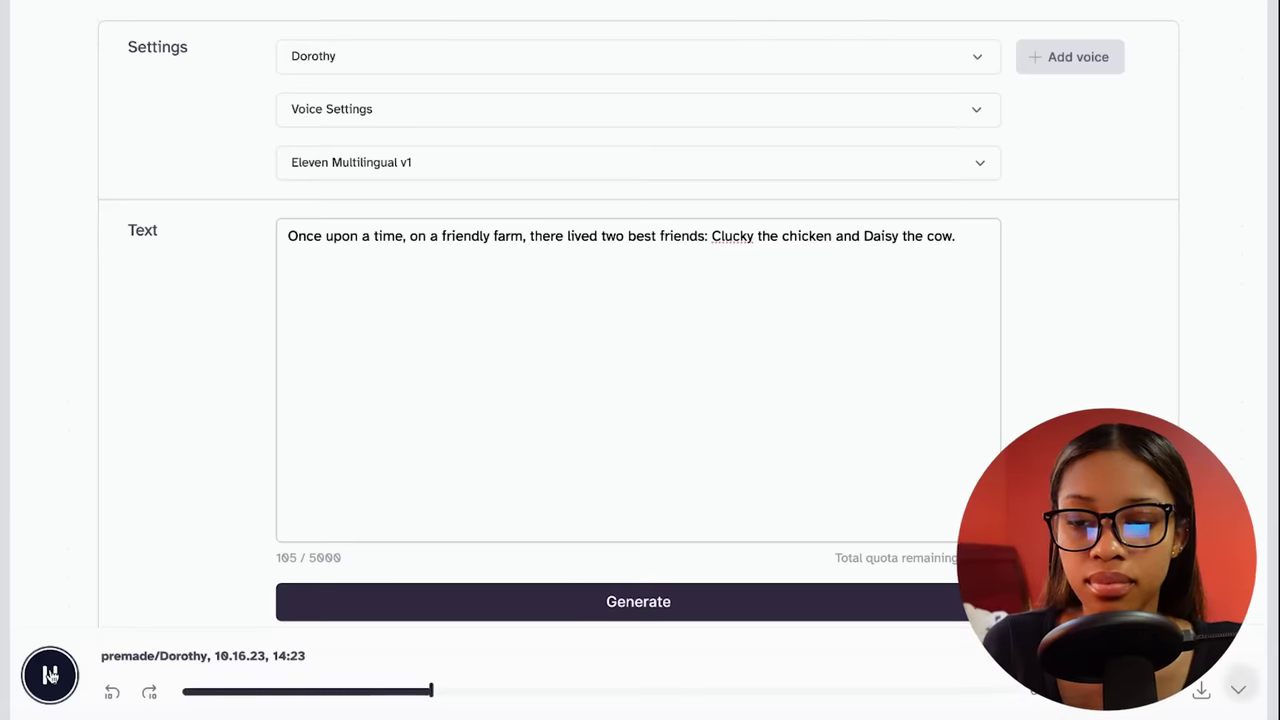
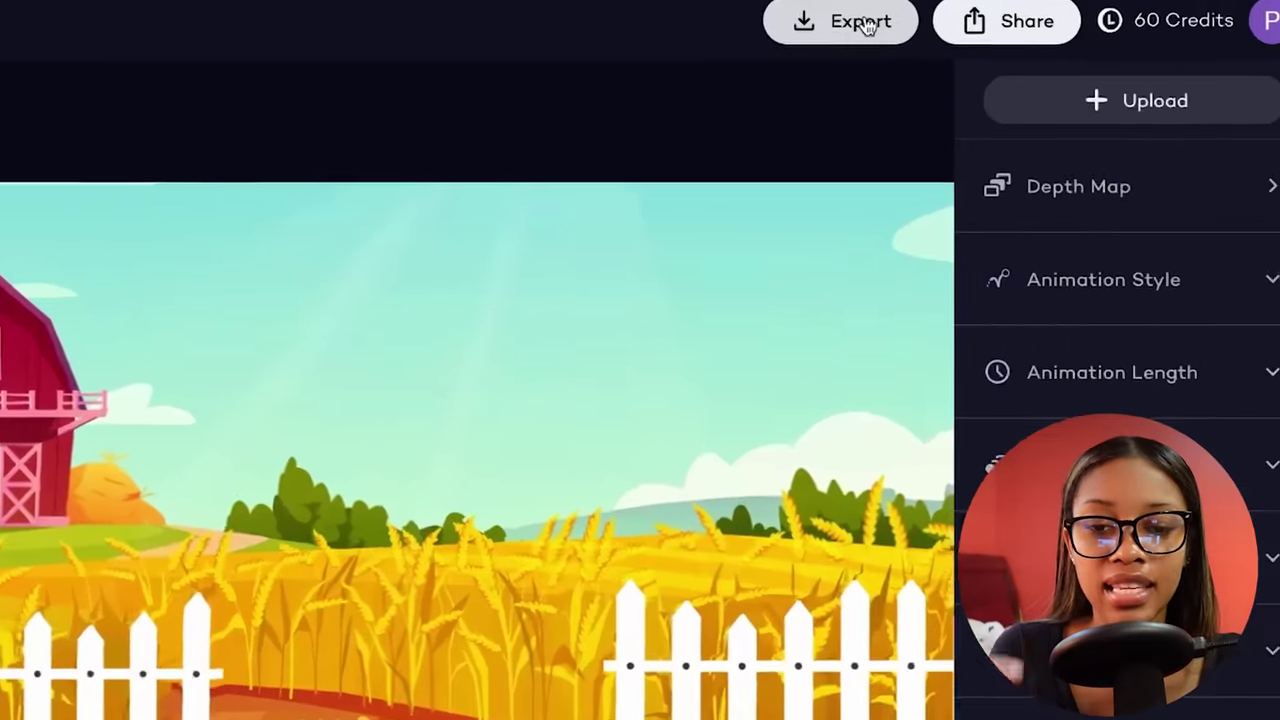
# Export the animated farm background from LeiaPix, then switch to Canva and play the farm video.
pyautogui.click(800, 14)
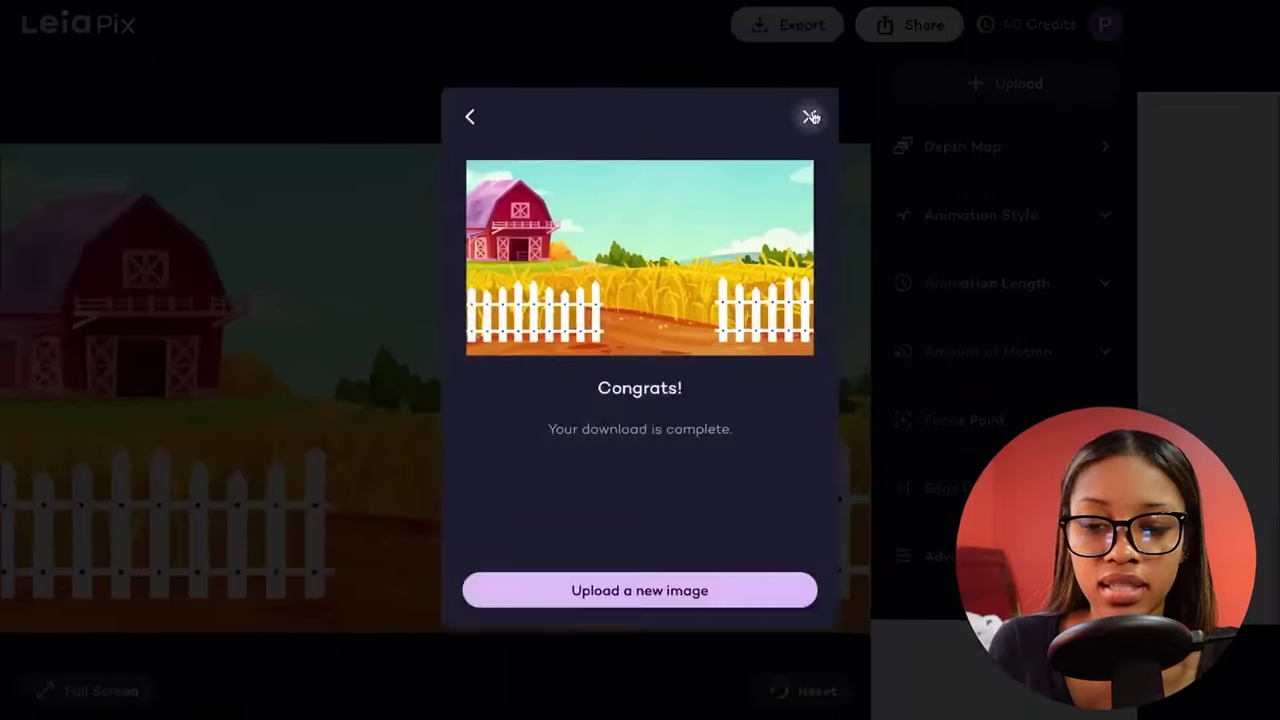
pyautogui.click(811, 117)
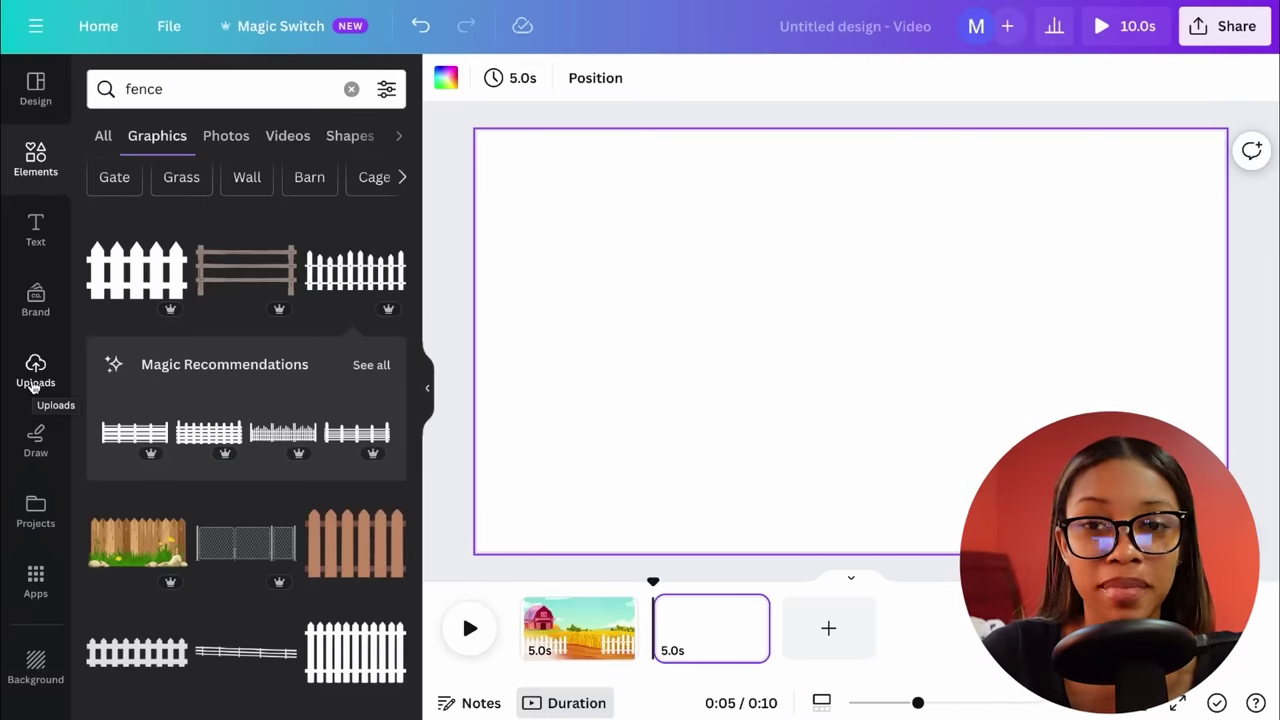
pyautogui.click(472, 632)
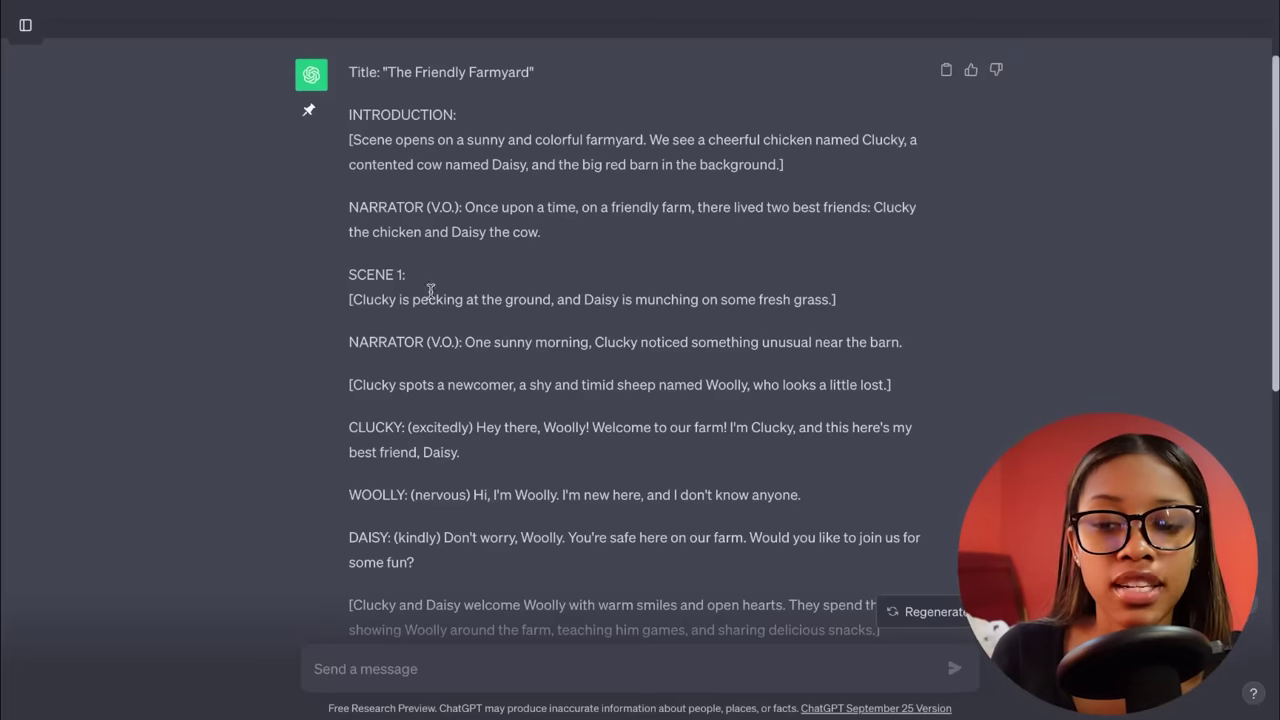
# Switch to the ChatGPT script and review the narrator's "Once upon a time" line introducing Clucky and Daisy.
pyautogui.moveTo(421, 228); pyautogui.dragTo(458, 251)
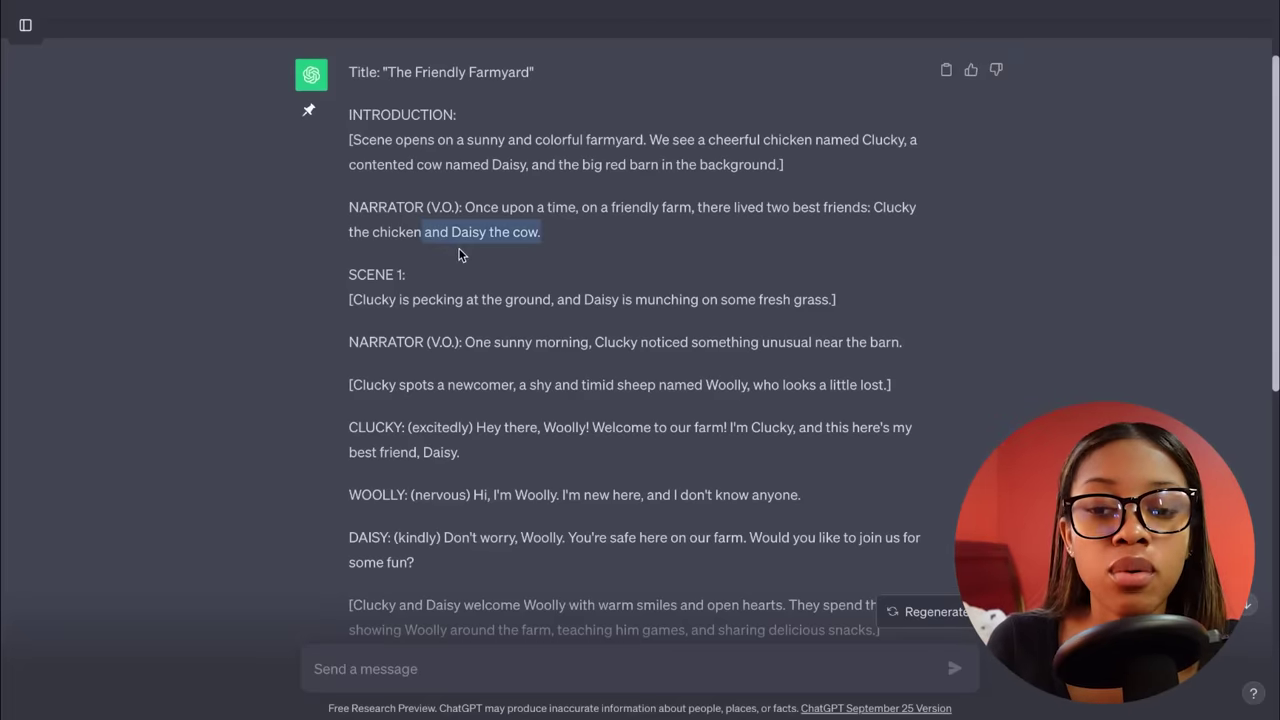
pyautogui.click(530, 325)
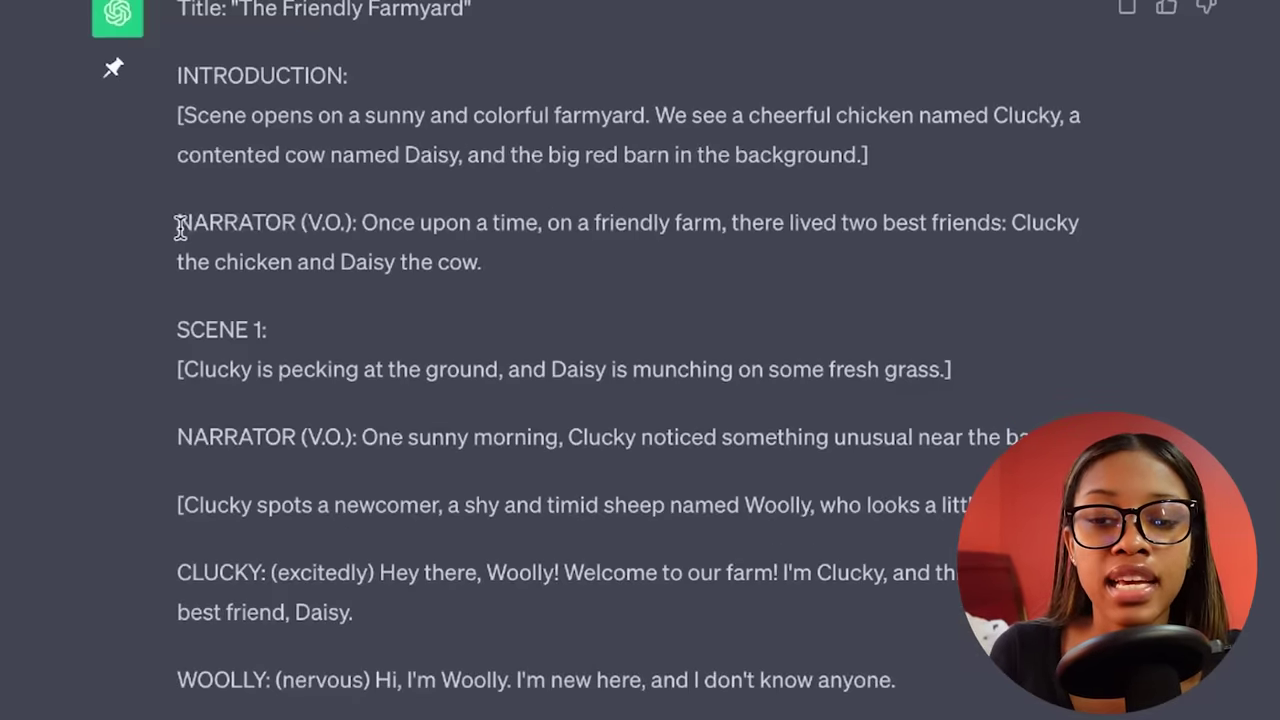
pyautogui.moveTo(177, 224); pyautogui.dragTo(430, 252)
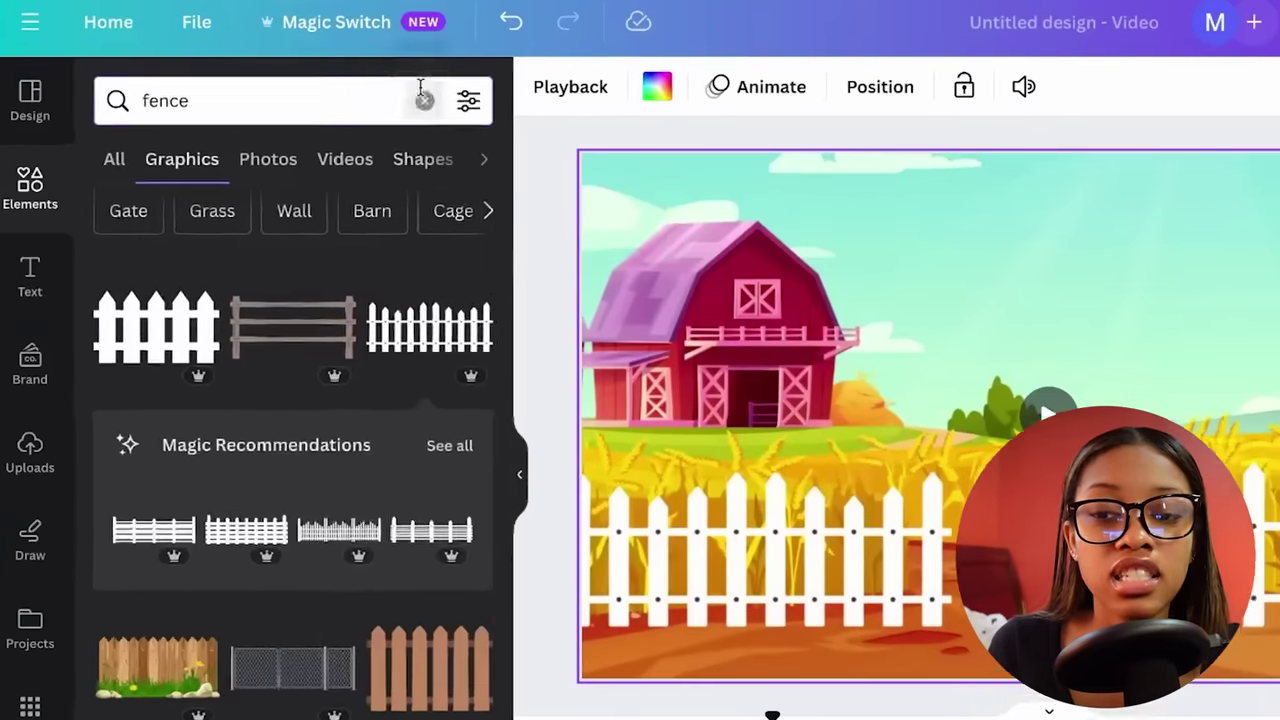
# Switch to Canva, search for "chicken" graphics and "cow" elements, and place the white chicken and black-and-white cow on the farm scene.
pyautogui.click(424, 99)
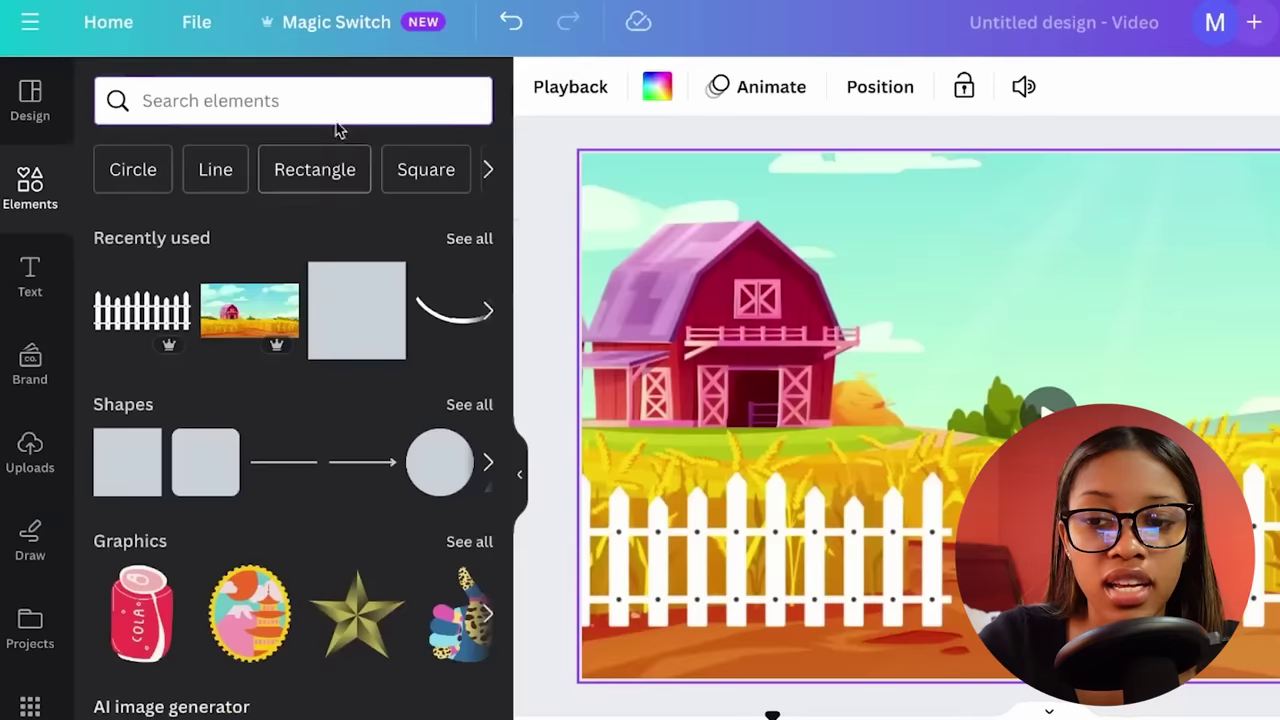
pyautogui.write('chicke')
pyautogui.click(108, 200)
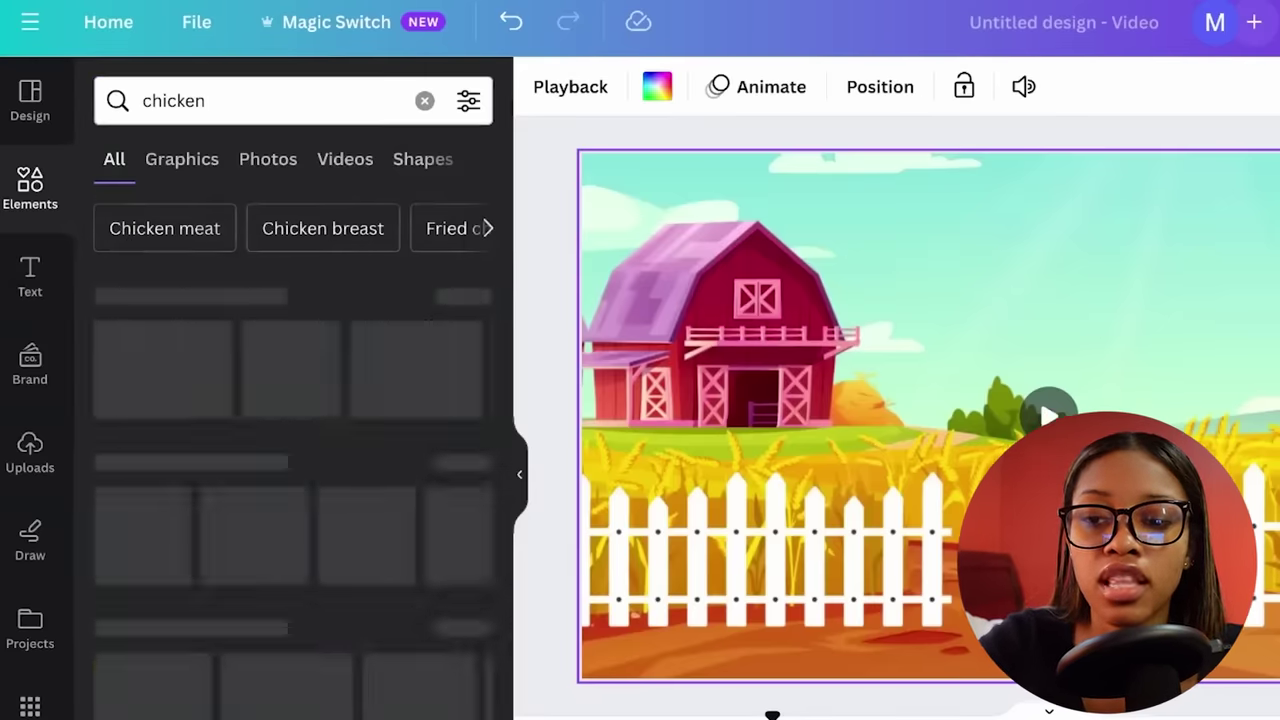
pyautogui.click(185, 162)
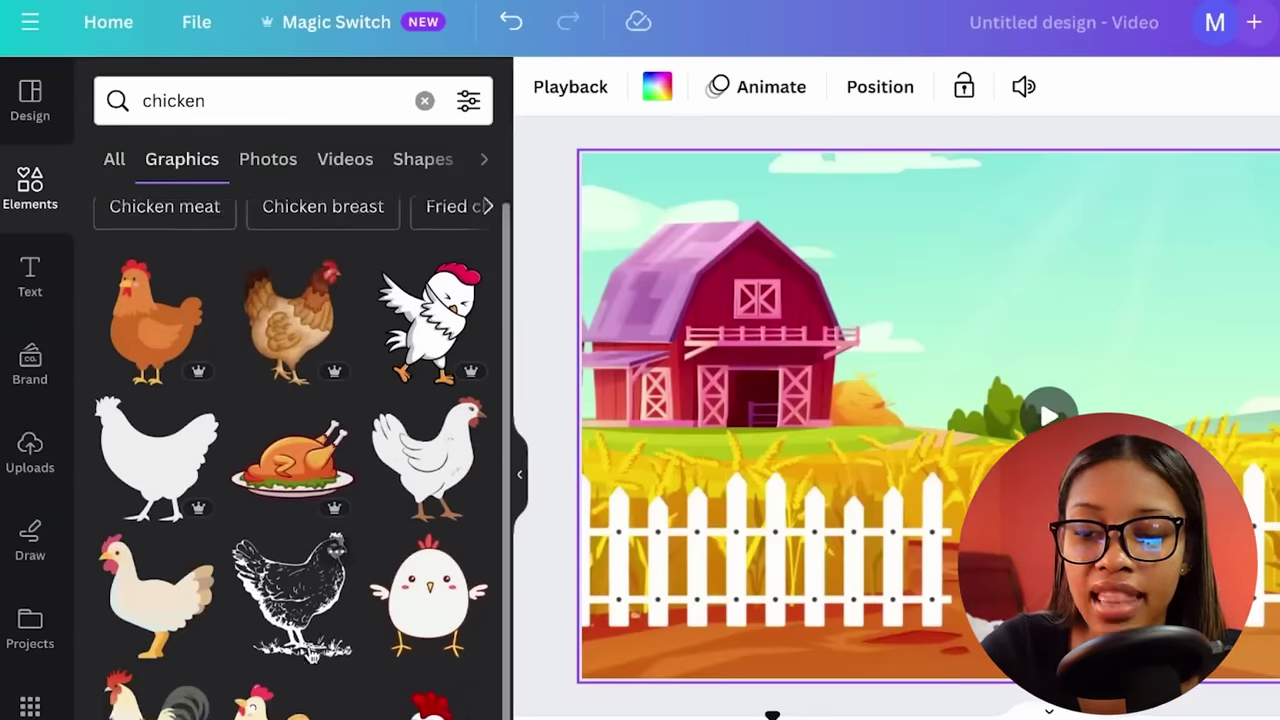
pyautogui.scroll(-5, 312, 655)
pyautogui.scroll(-1, 312, 657)
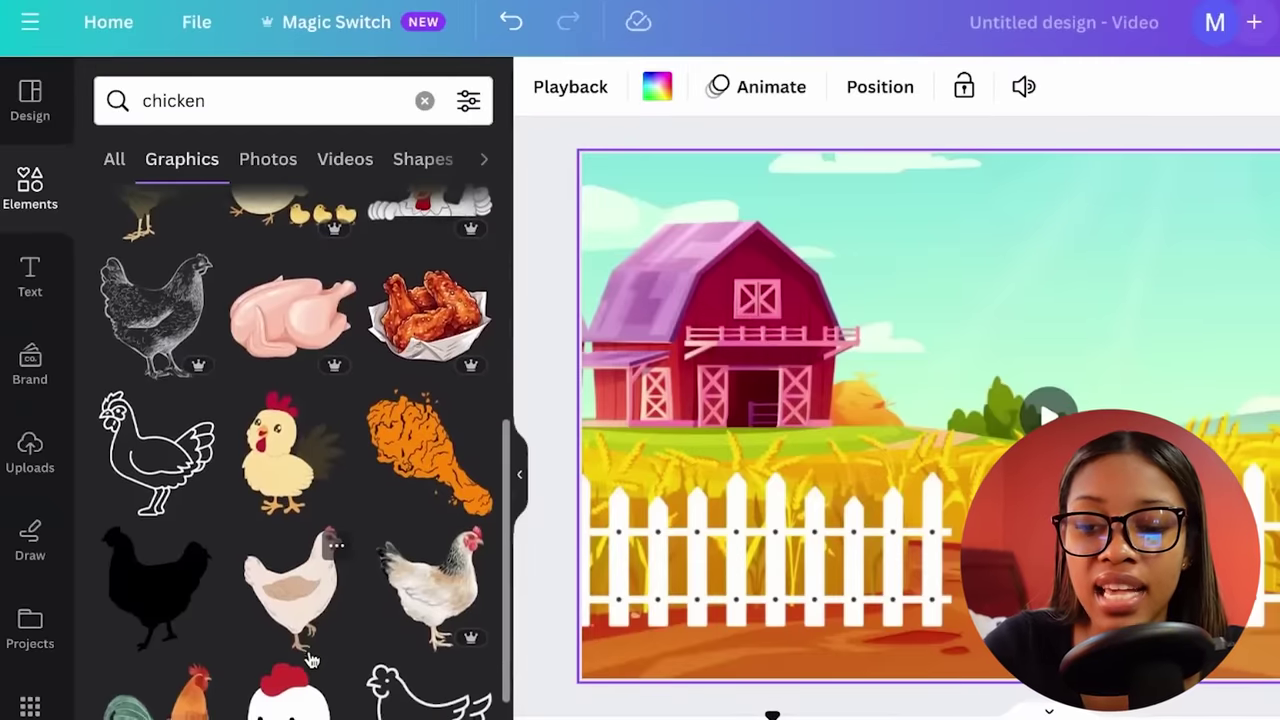
pyautogui.scroll(6, 320, 660)
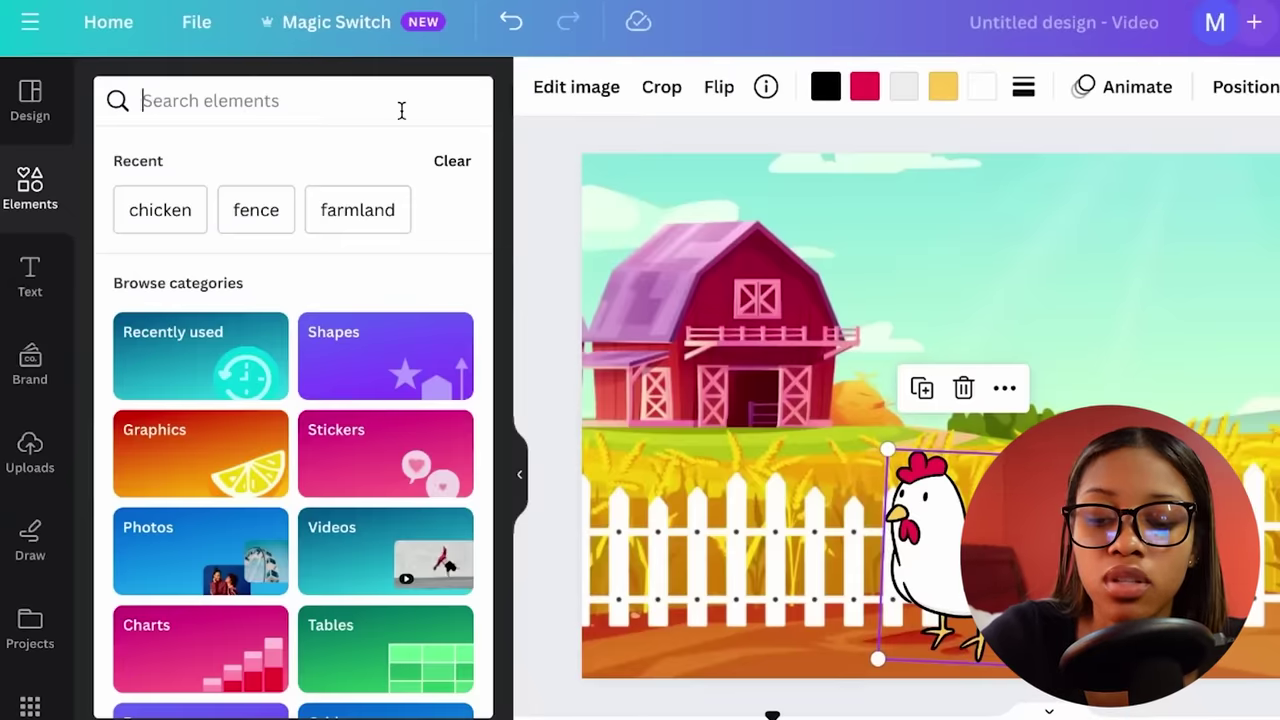
pyautogui.write('cow')
pyautogui.press('Return')
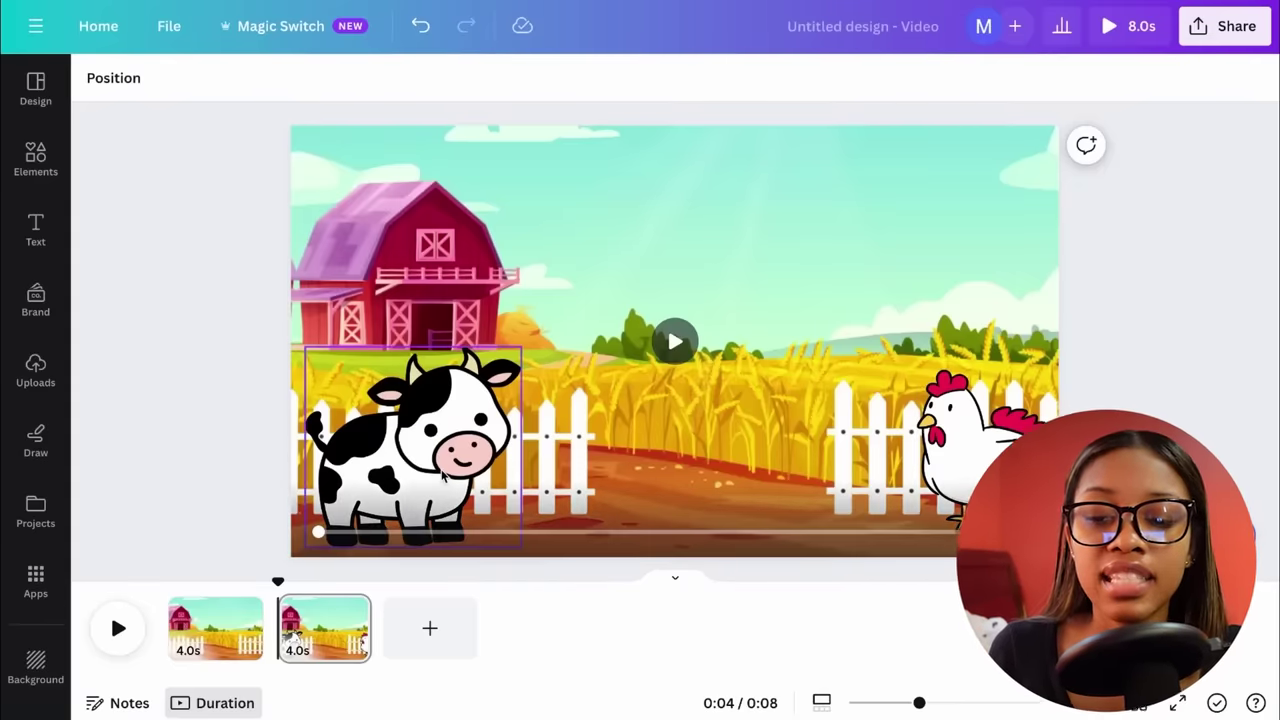
# Create a custom animation for the cow, moving it along a slightly wavy path toward the middle of the scene.
pyautogui.click(401, 421)
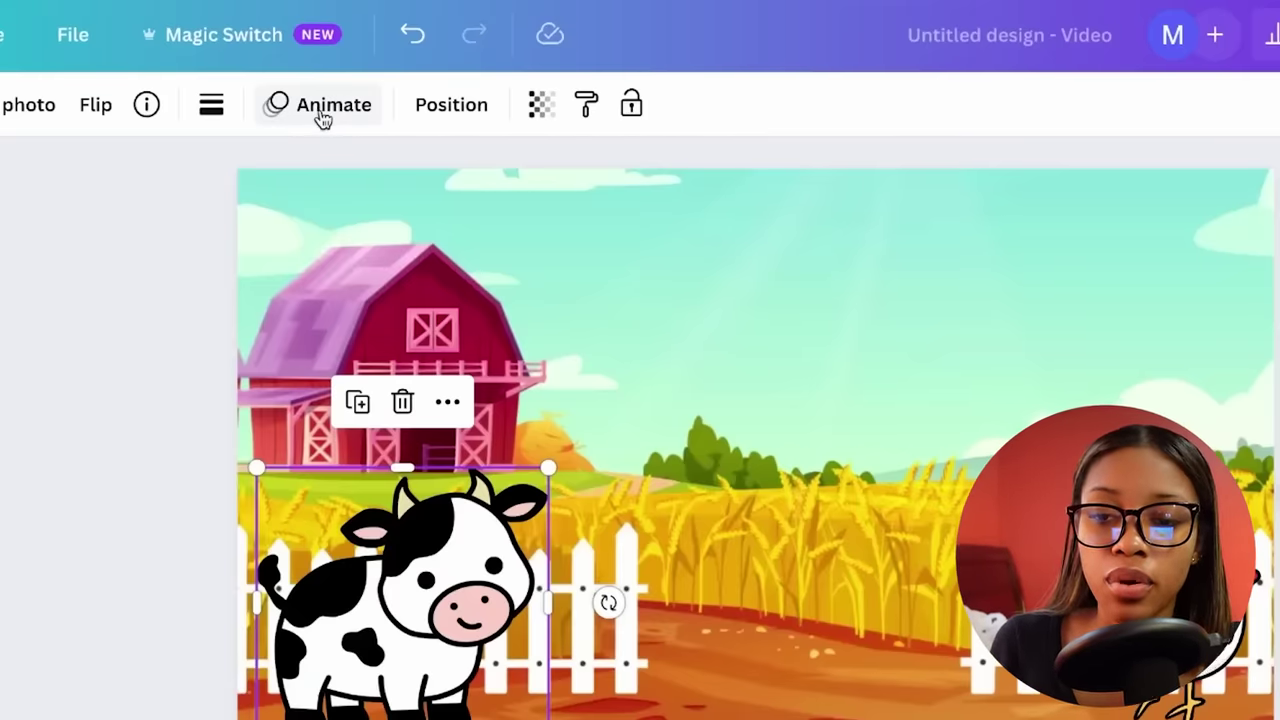
pyautogui.click(322, 116)
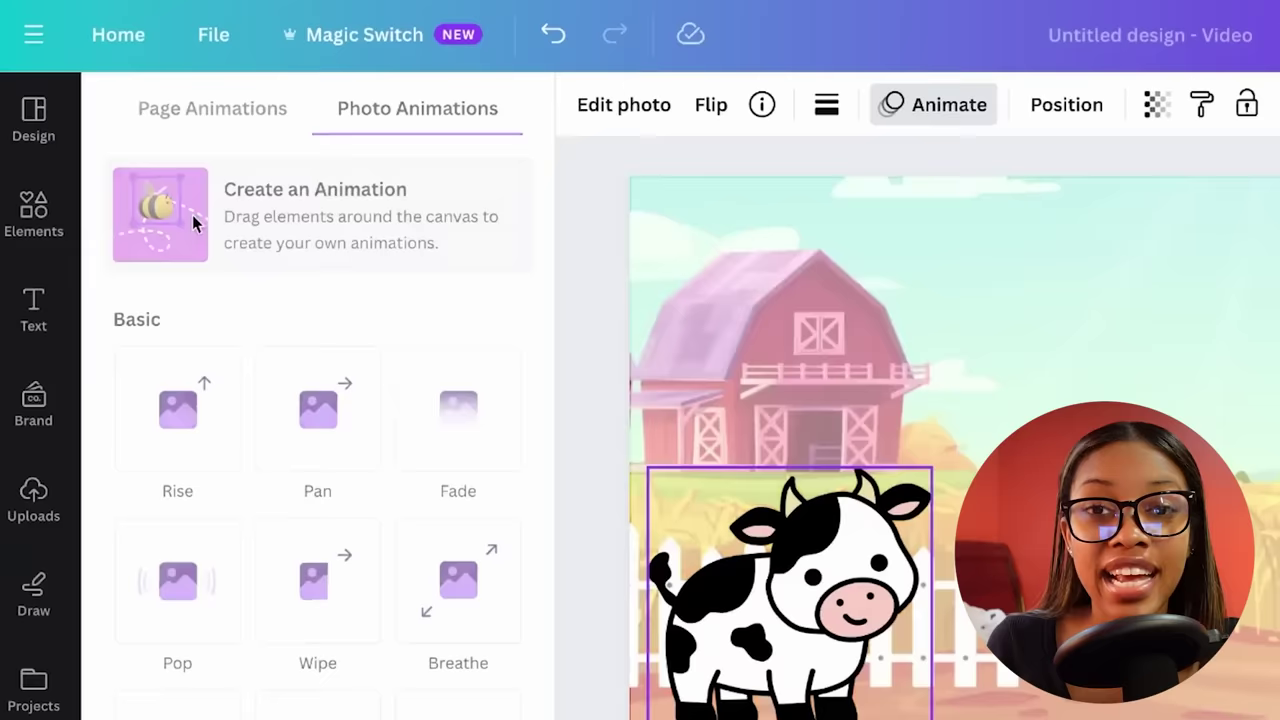
pyautogui.click(195, 222)
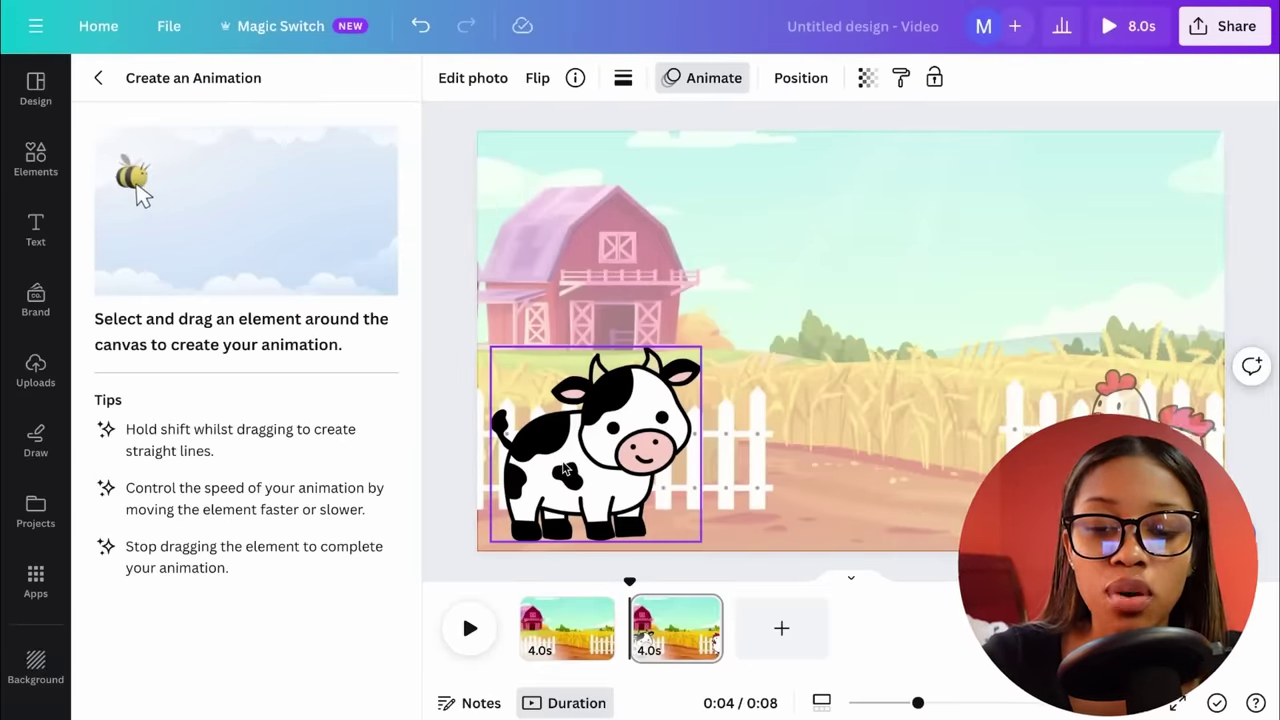
pyautogui.moveTo(565, 470); pyautogui.dragTo(811, 452)
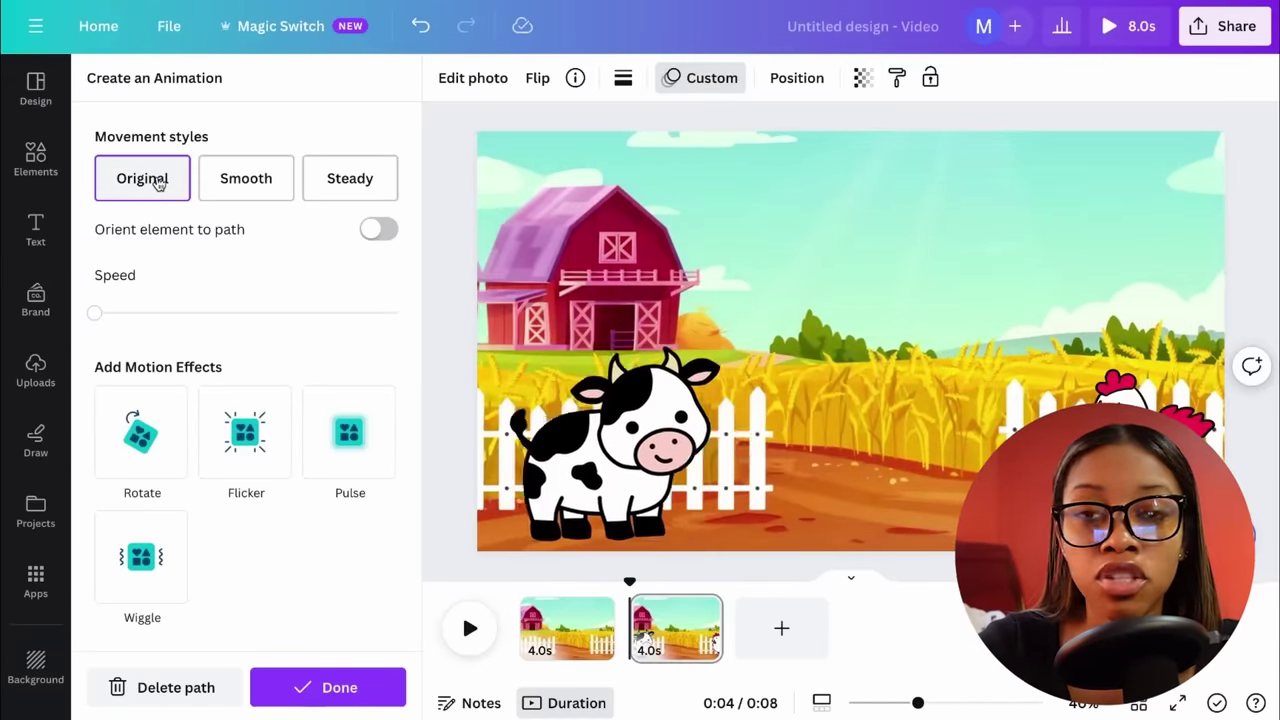
# Set the cow's movement style to Steady at a very slow speed and add a low-intensity Wiggle effect.
pyautogui.click(246, 180)
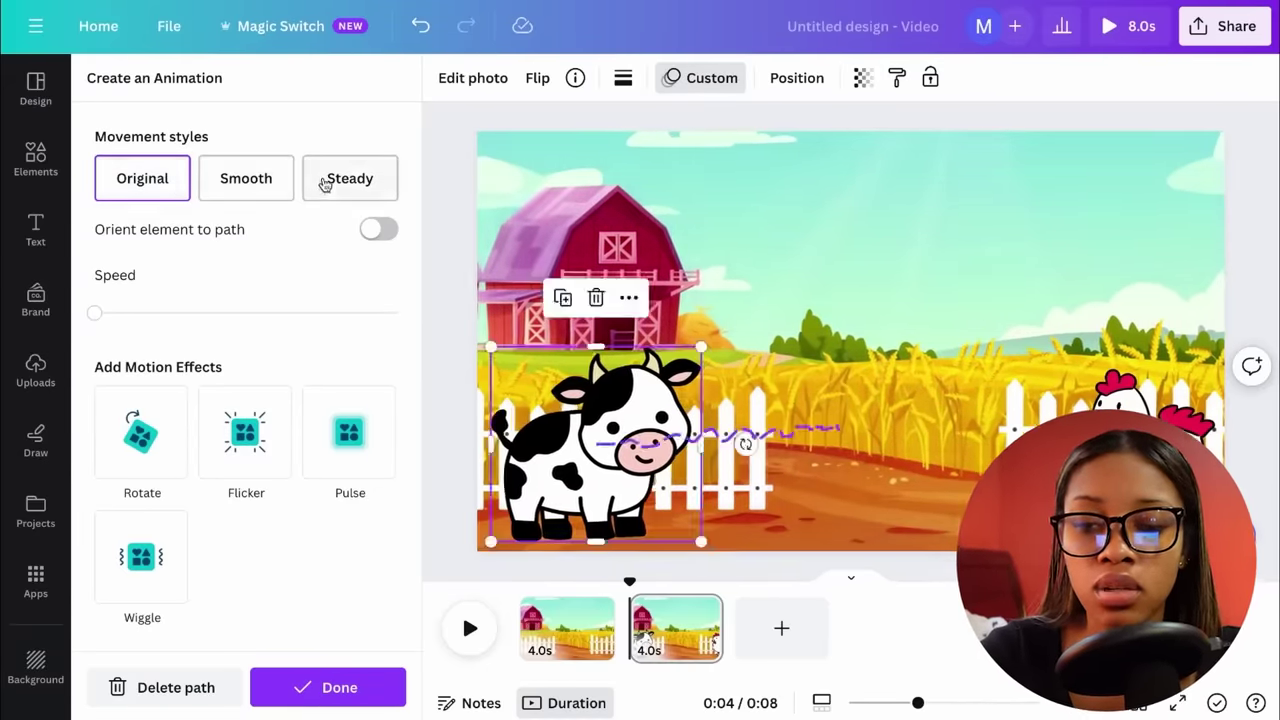
pyautogui.click(345, 190)
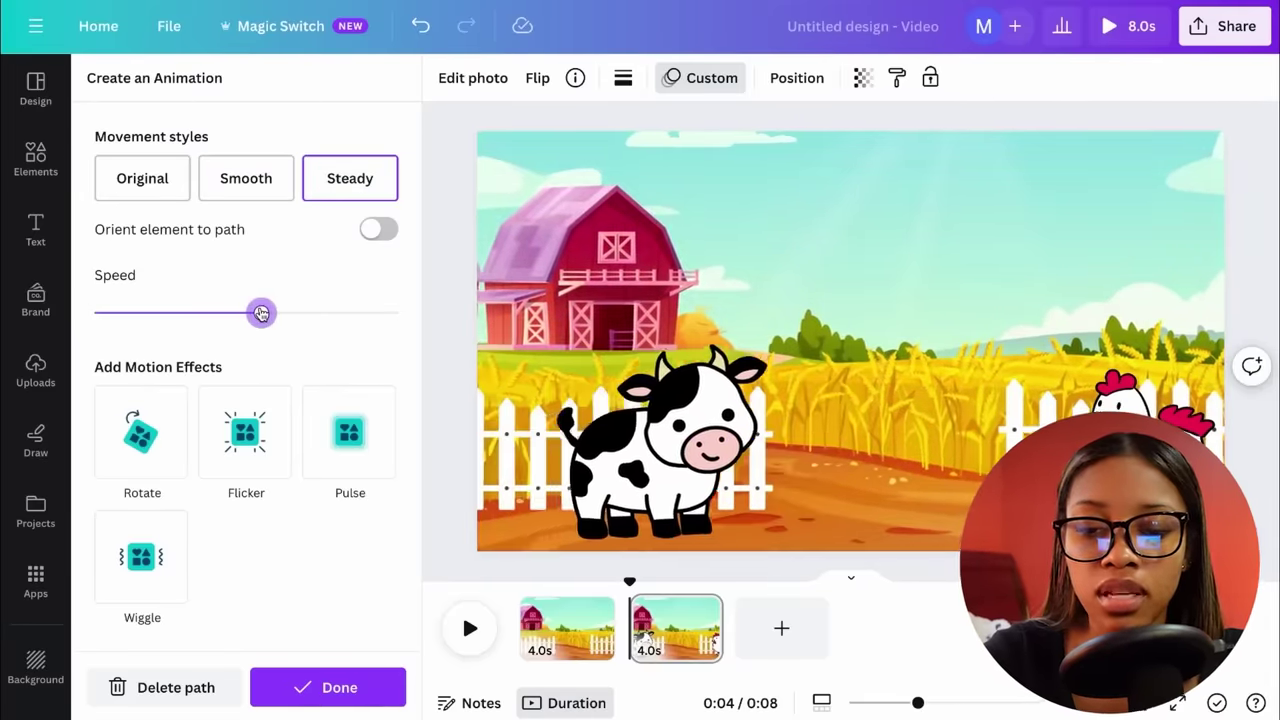
pyautogui.moveTo(260, 313); pyautogui.dragTo(232, 314)
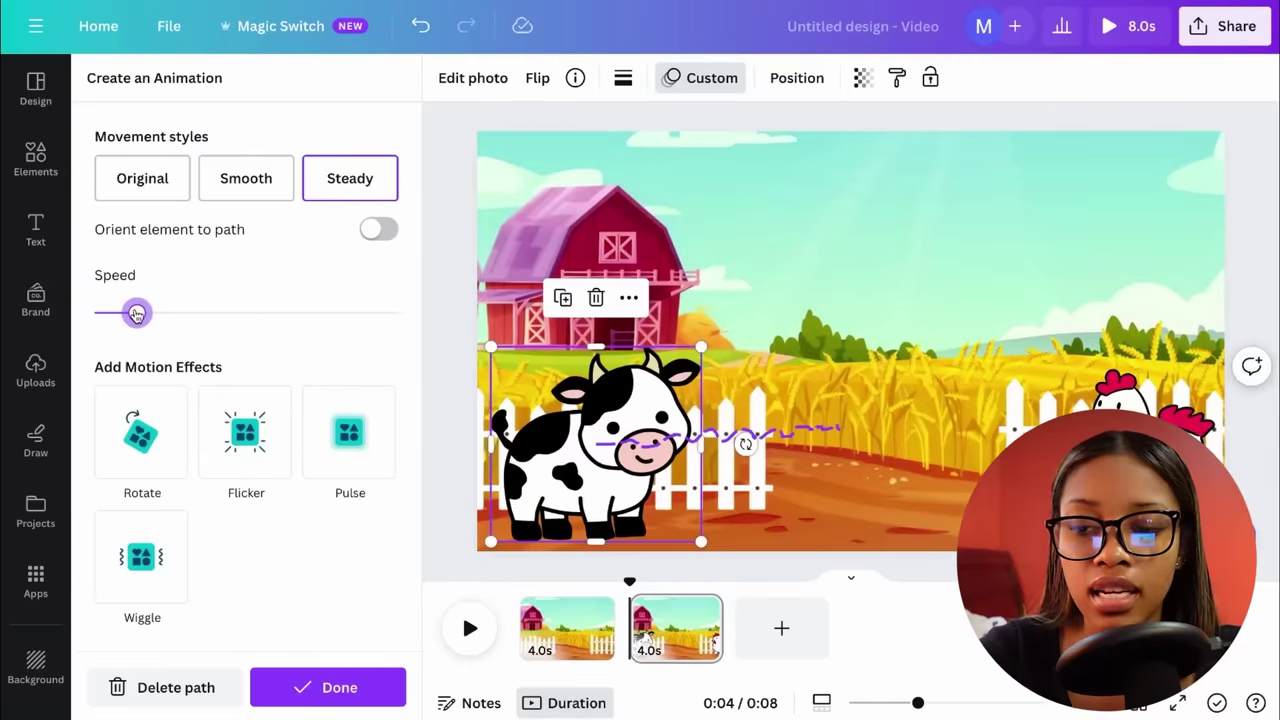
pyautogui.moveTo(136, 314); pyautogui.dragTo(109, 313)
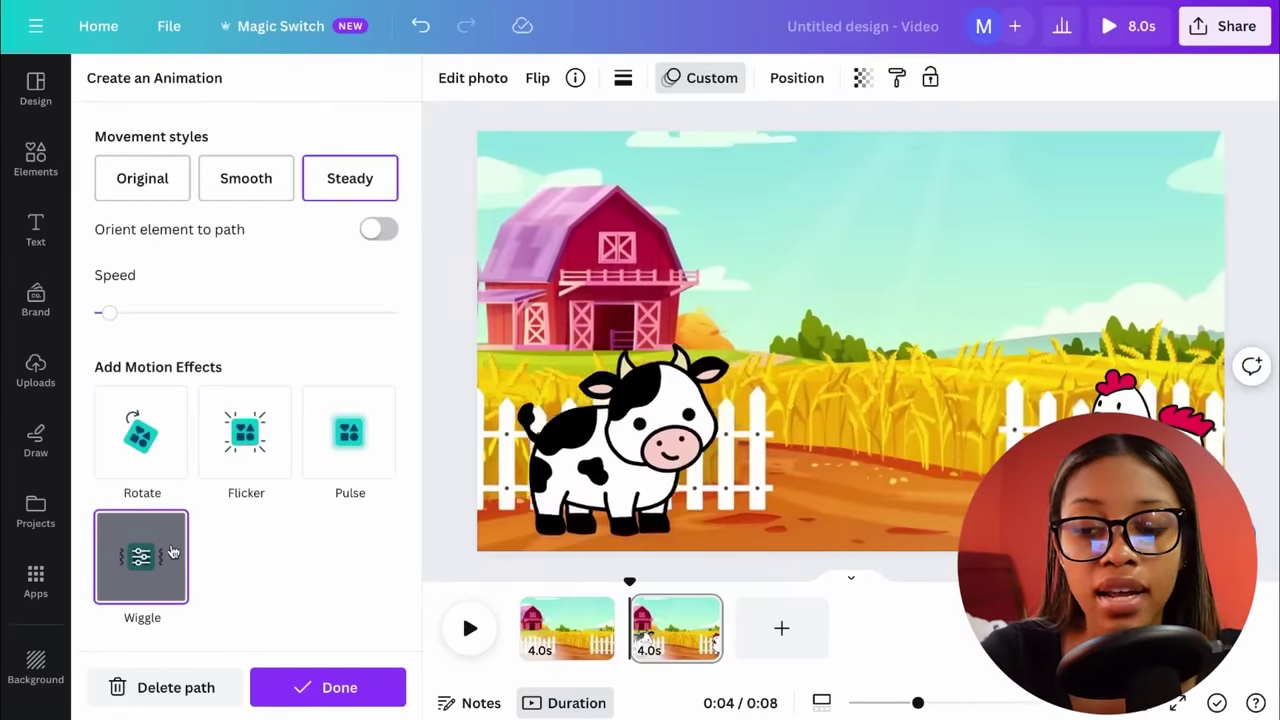
pyautogui.click(172, 543)
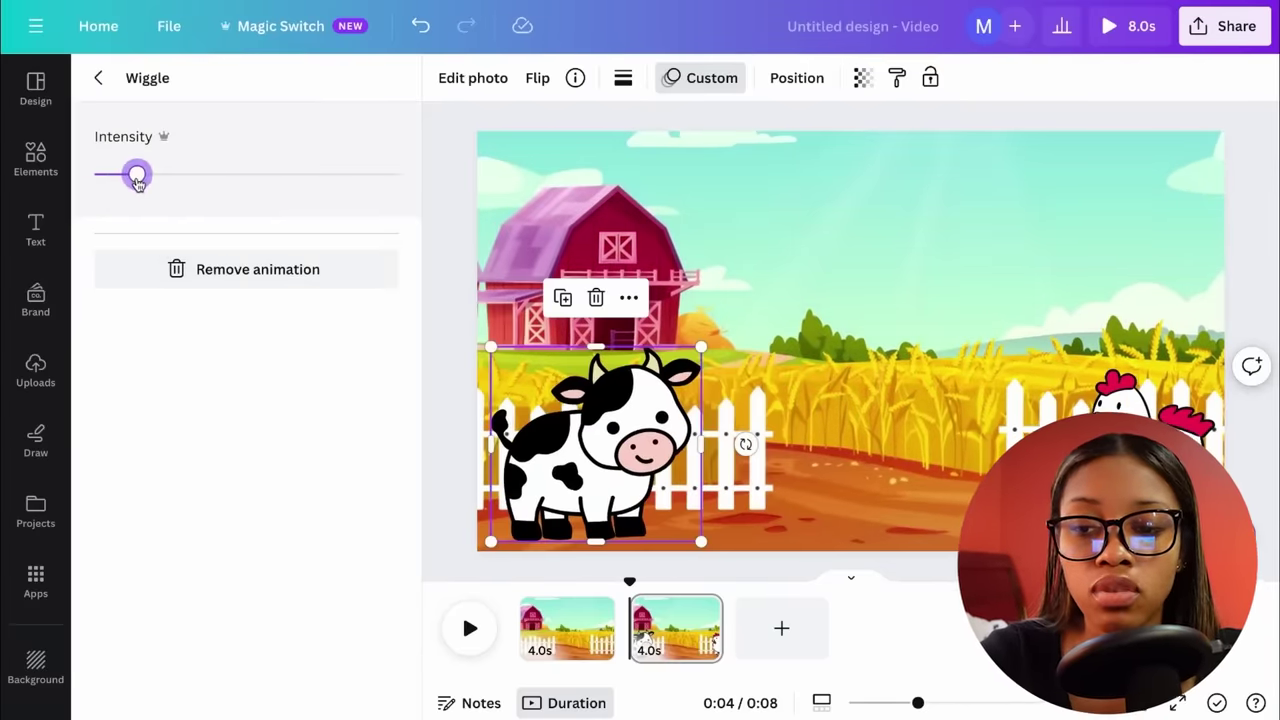
pyautogui.moveTo(122, 185); pyautogui.dragTo(128, 185)
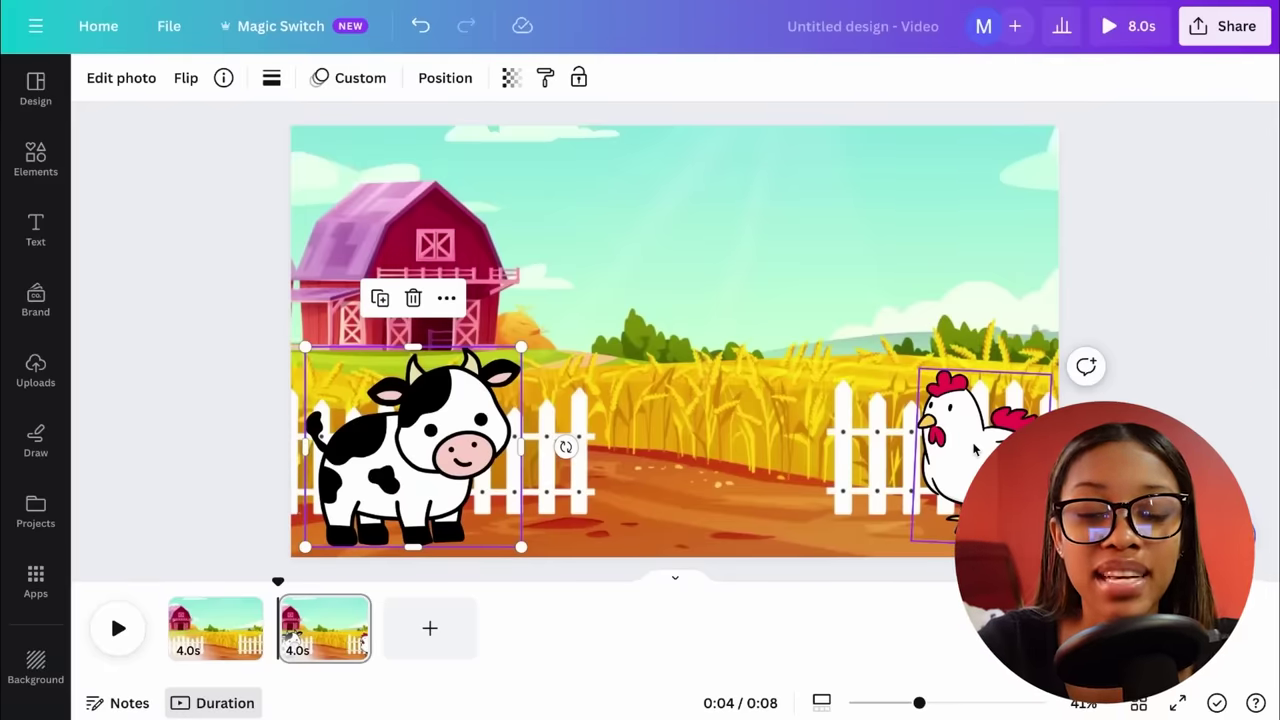
# Create a custom animation for the chicken, moving it along a short wavy path toward the cow.
pyautogui.click(975, 450)
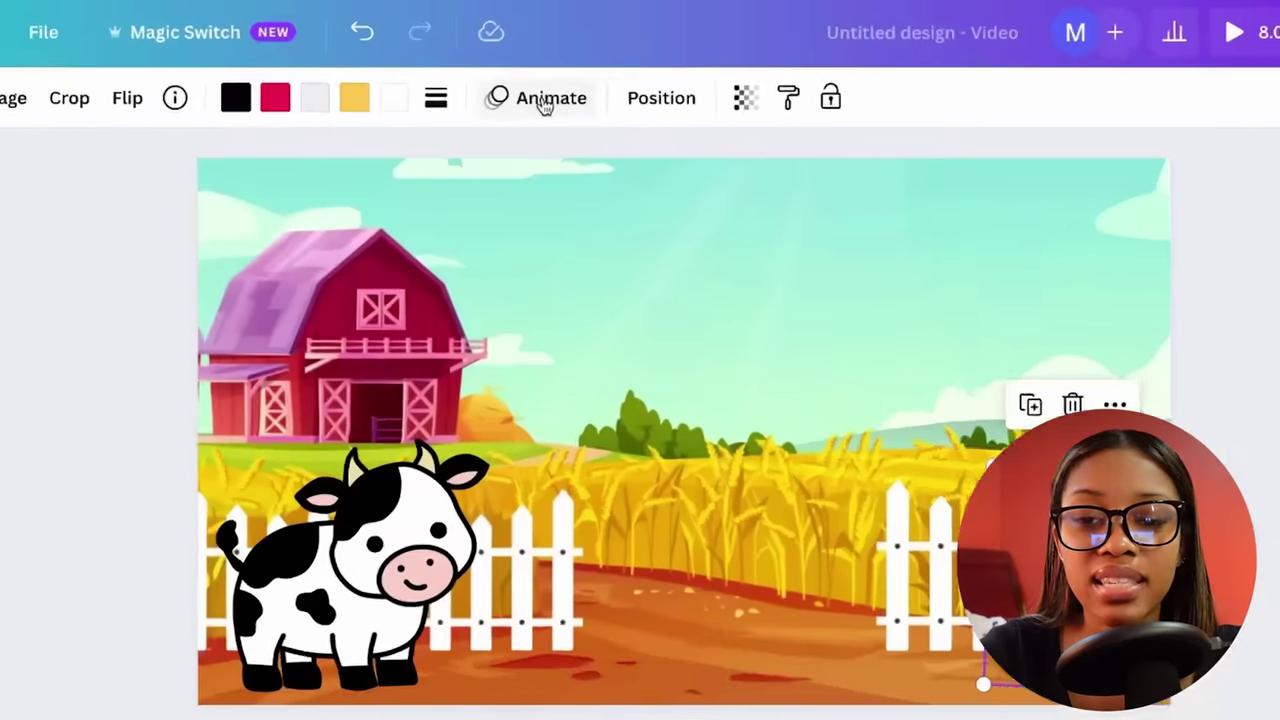
pyautogui.click(570, 80)
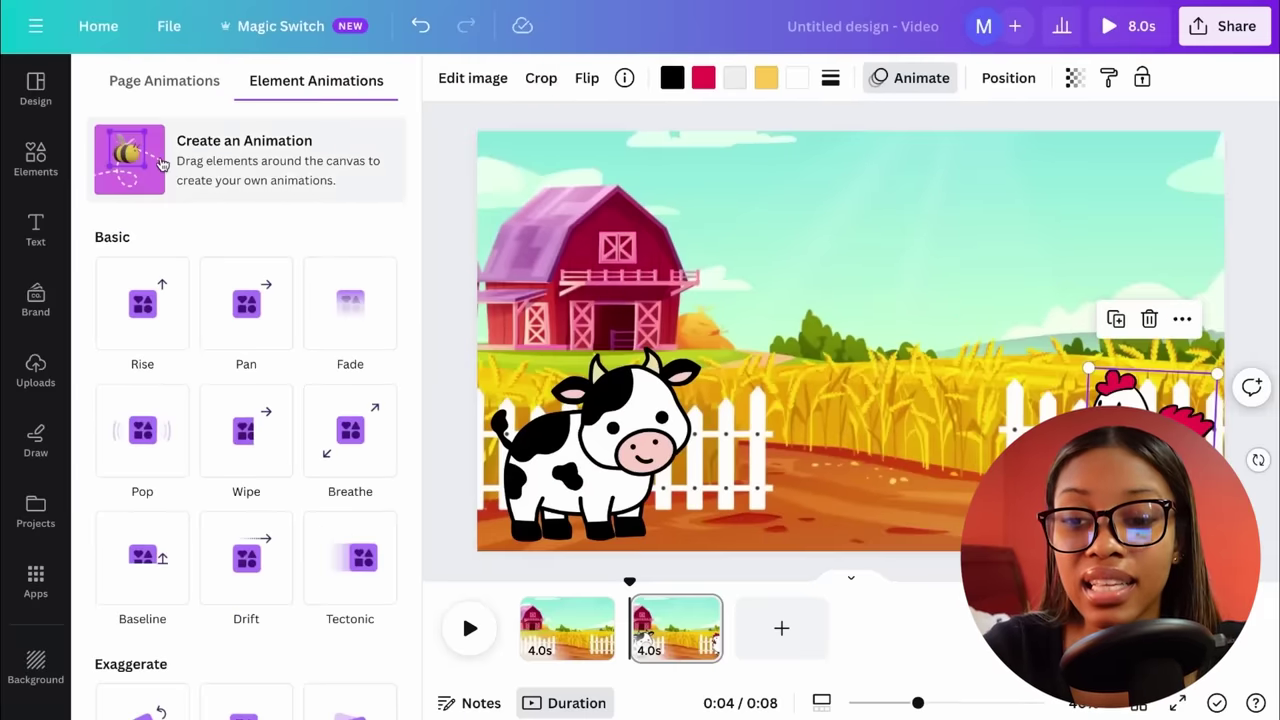
pyautogui.click(290, 235)
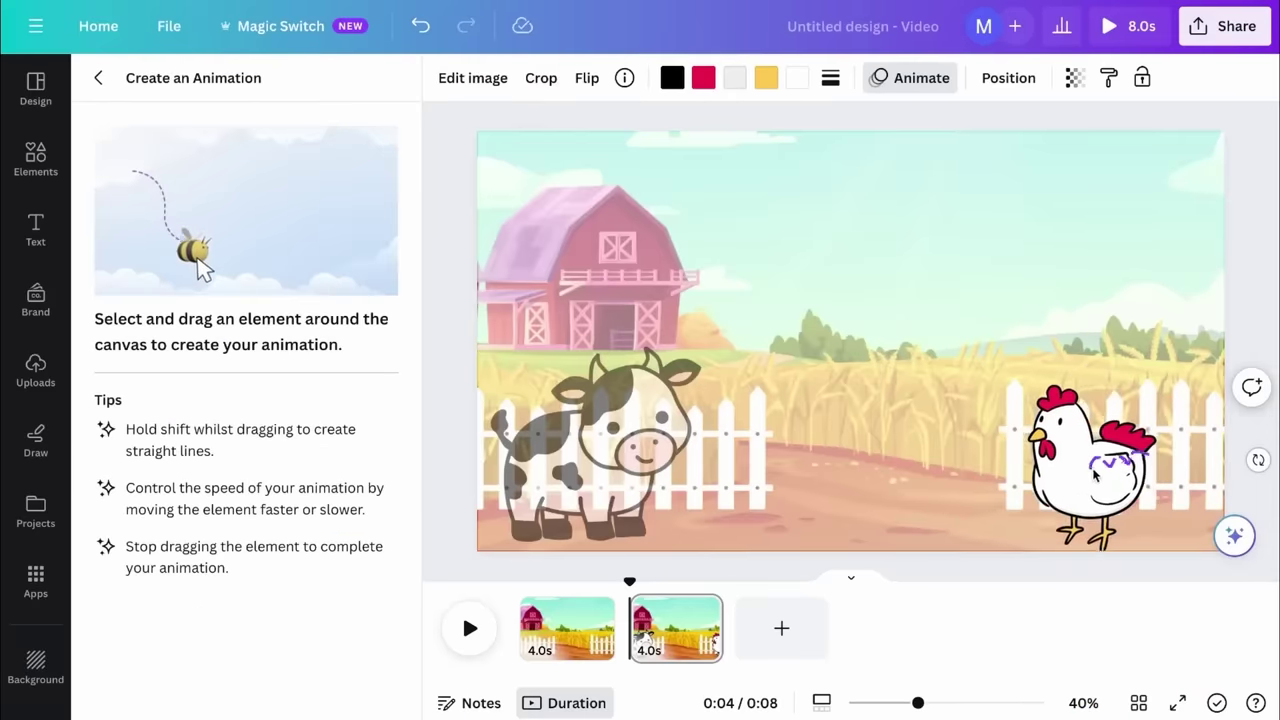
pyautogui.moveTo(1058, 470); pyautogui.dragTo(998, 466)
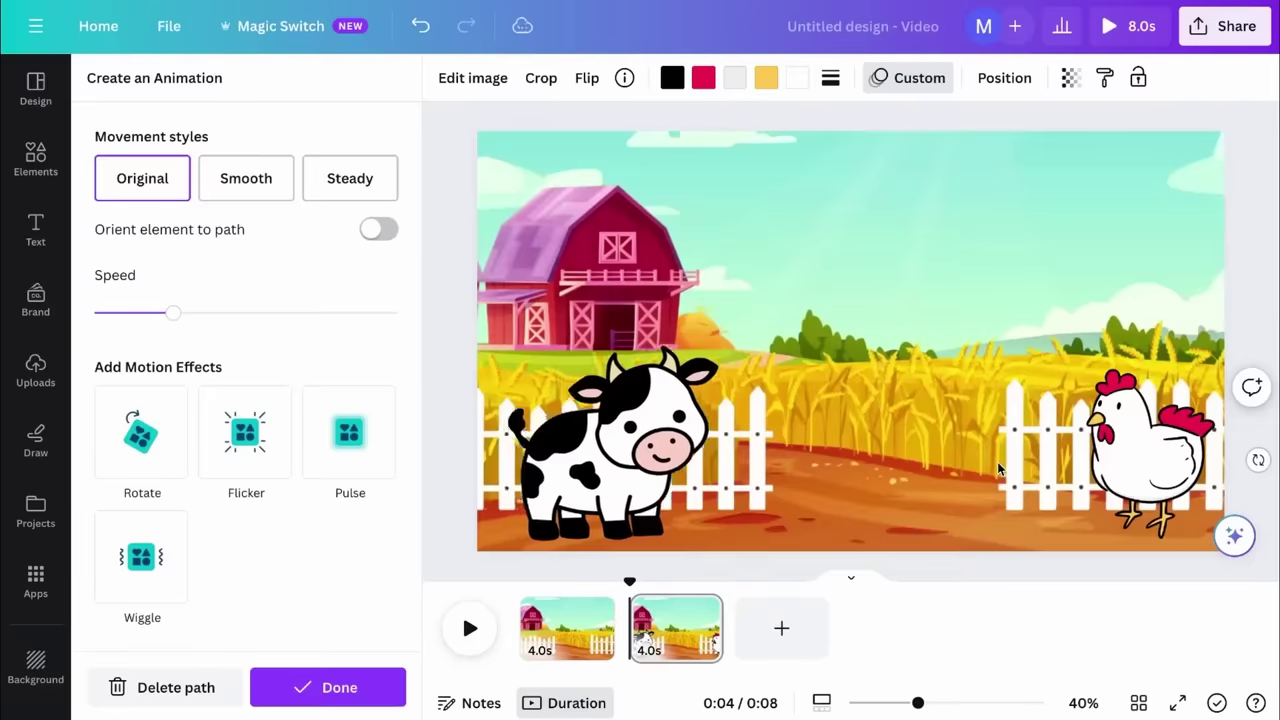
# Set the chicken's movement style to Steady at about half speed and add a low-intensity Wiggle effect.
pyautogui.click(350, 178)
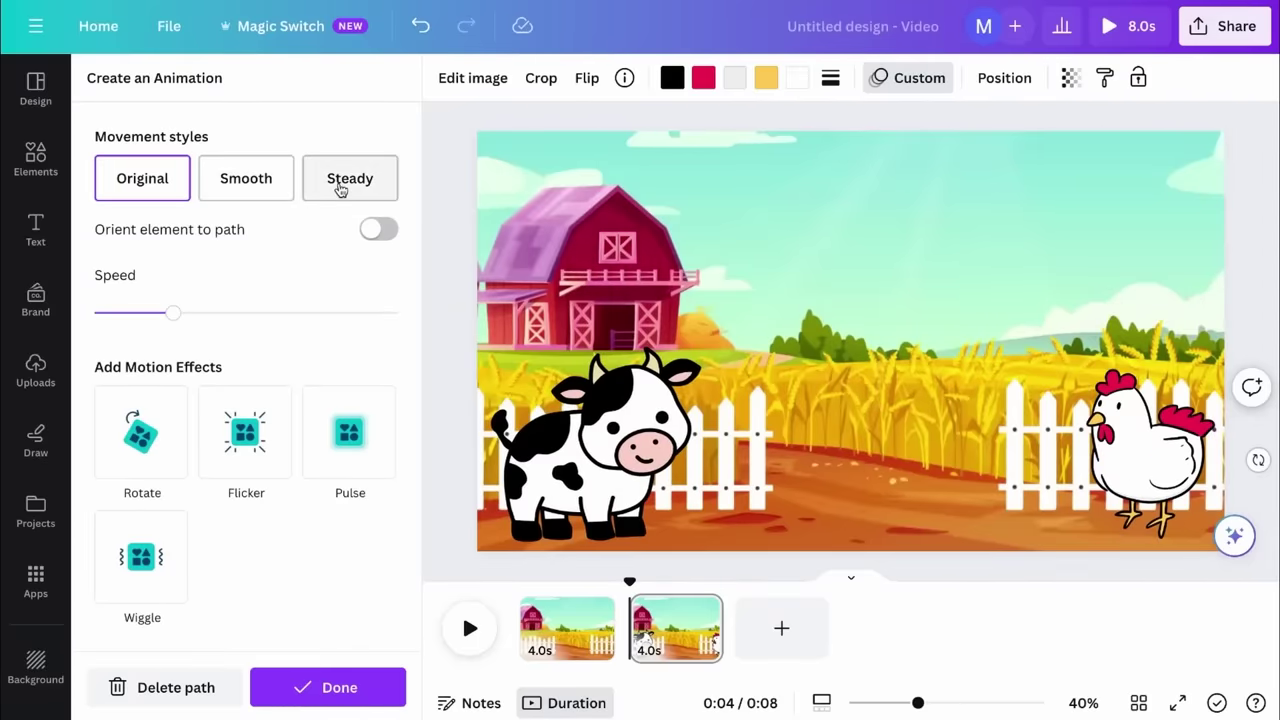
pyautogui.moveTo(211, 316); pyautogui.dragTo(243, 312)
pyautogui.click(142, 557)
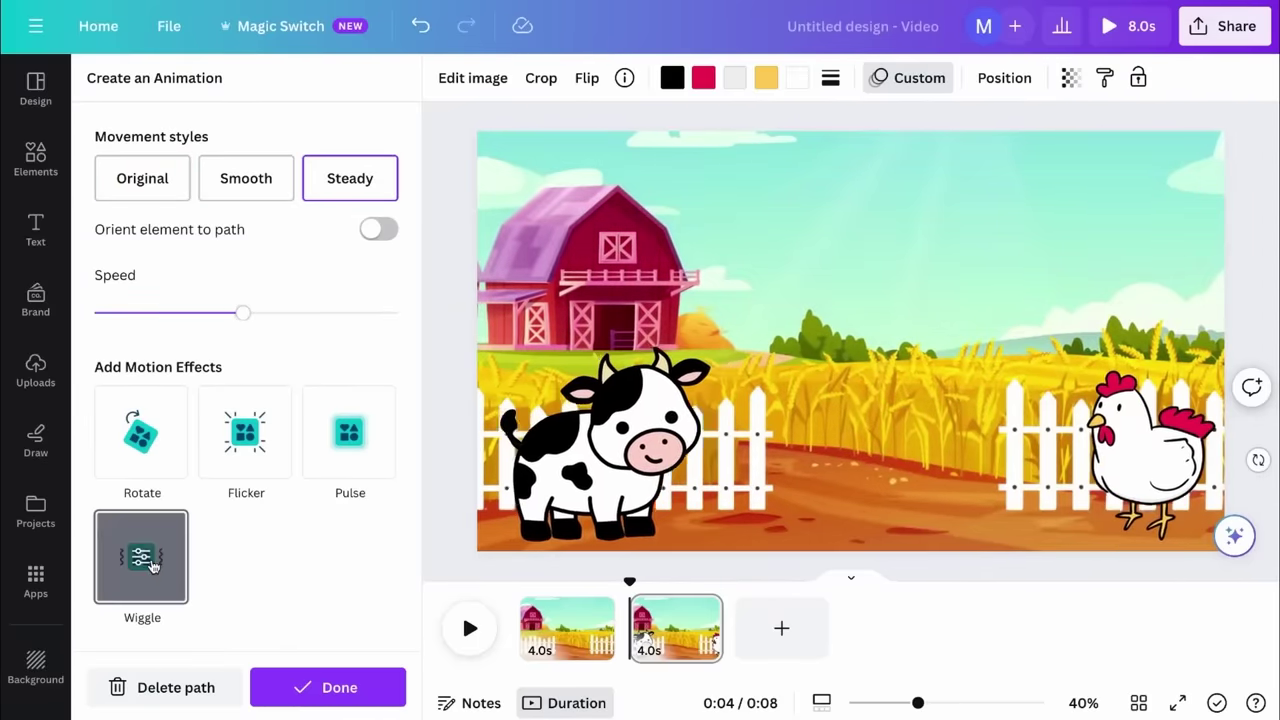
pyautogui.click(120, 177)
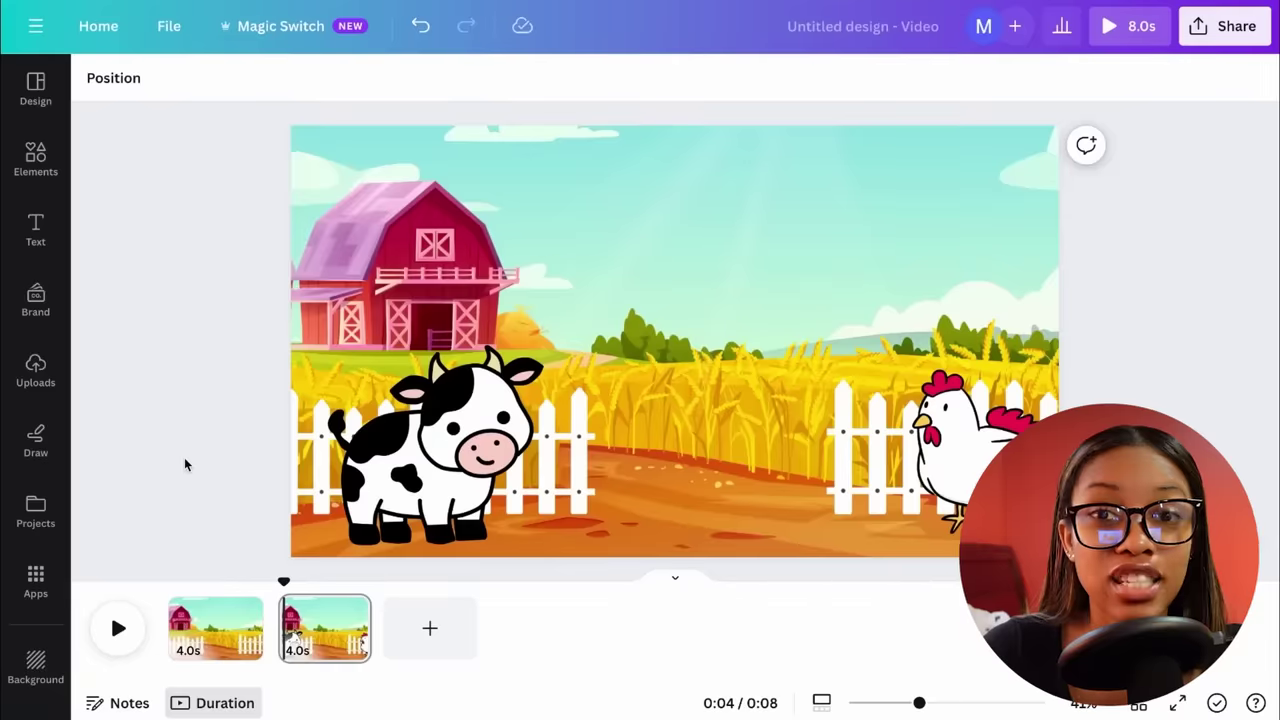
# Duplicate page 2, which holds the animated cow and chicken.
pyautogui.click(330, 628)
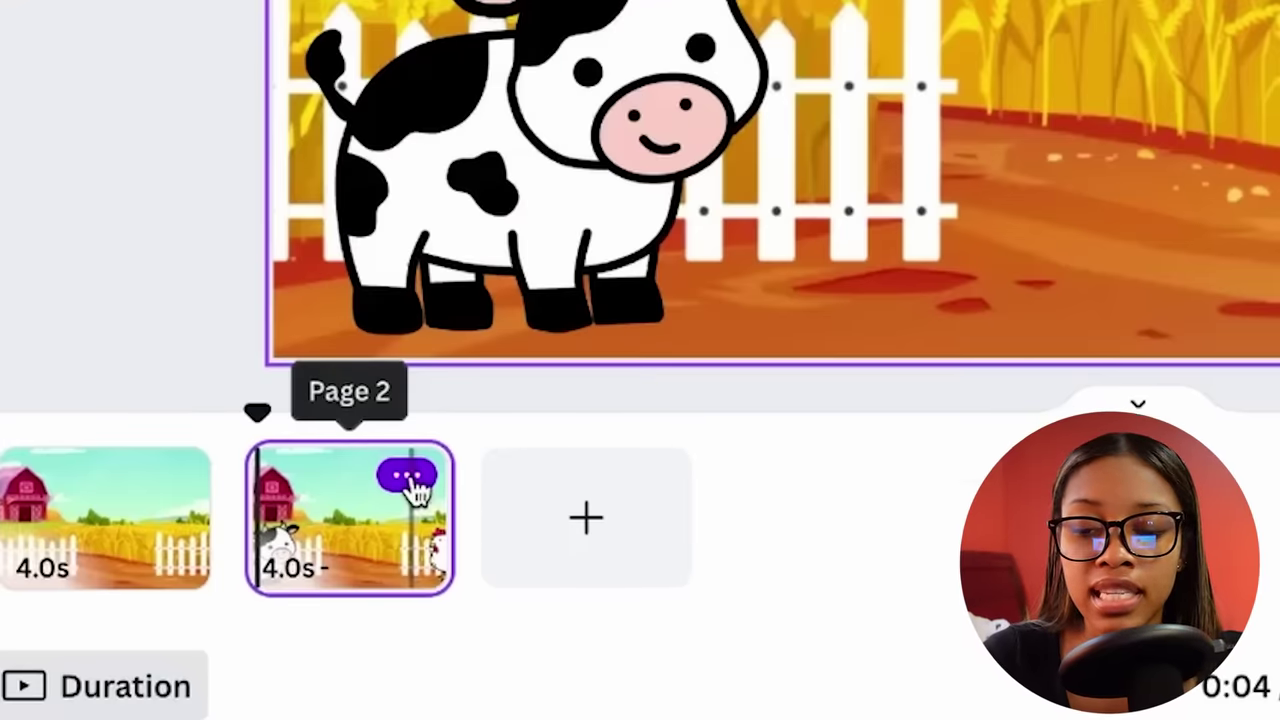
pyautogui.click(408, 479)
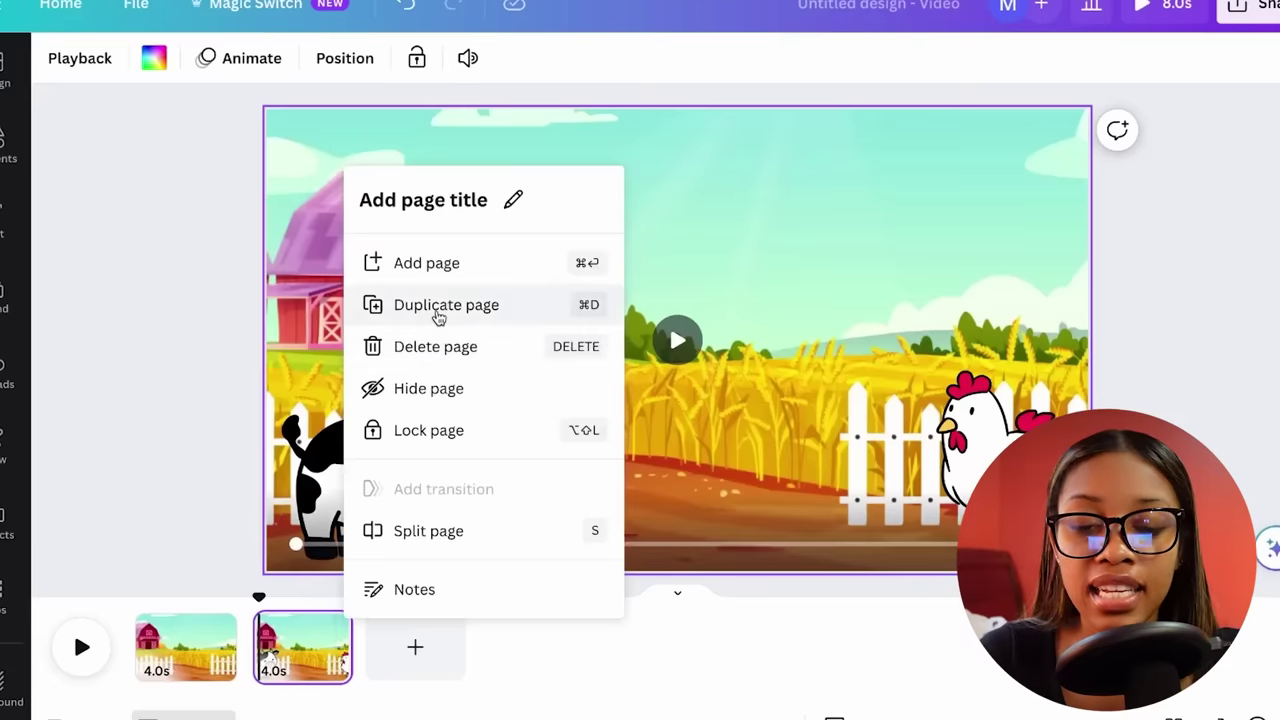
pyautogui.click(438, 316)
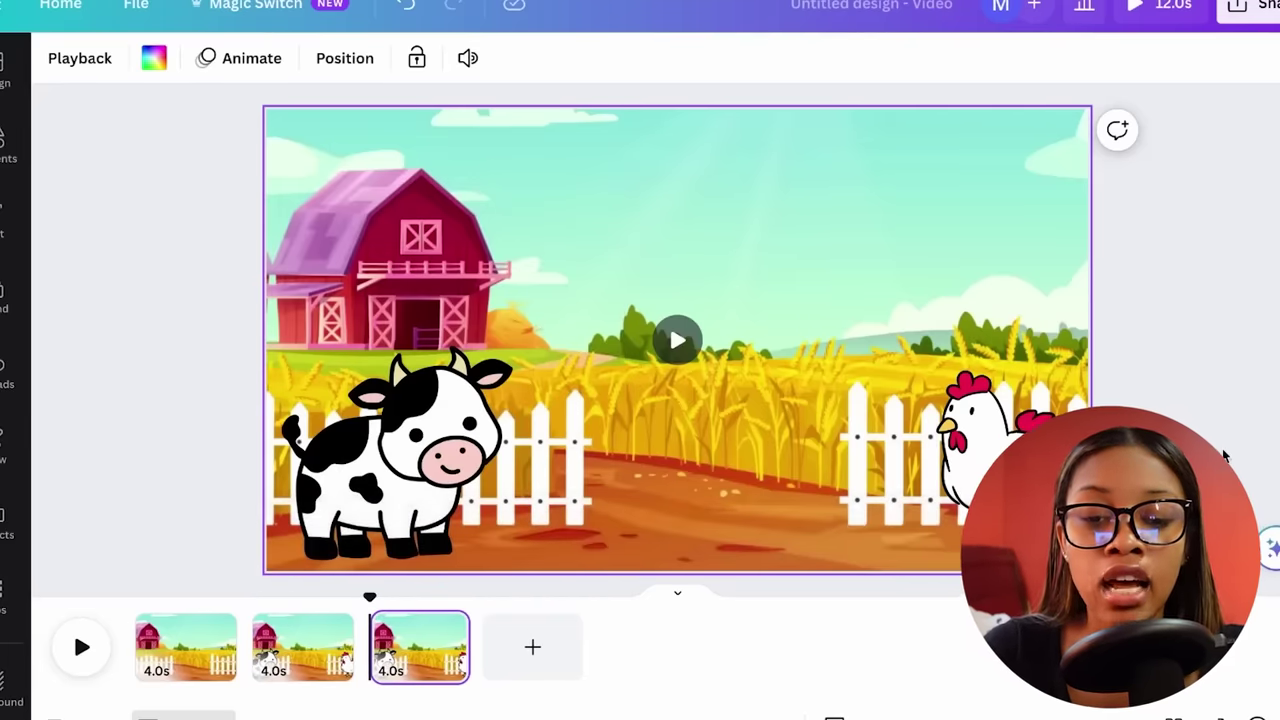
# Delete the chicken's custom animation path on the duplicated page and select the cow.
pyautogui.click(957, 452)
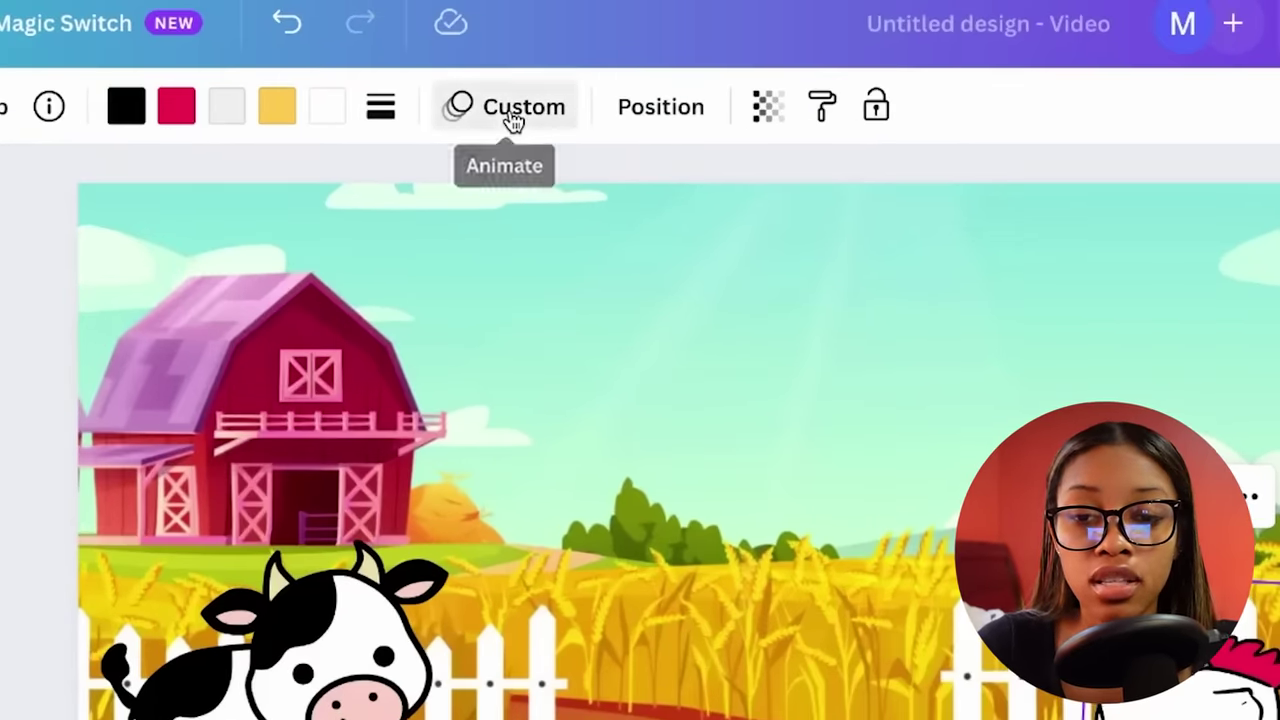
pyautogui.click(512, 116)
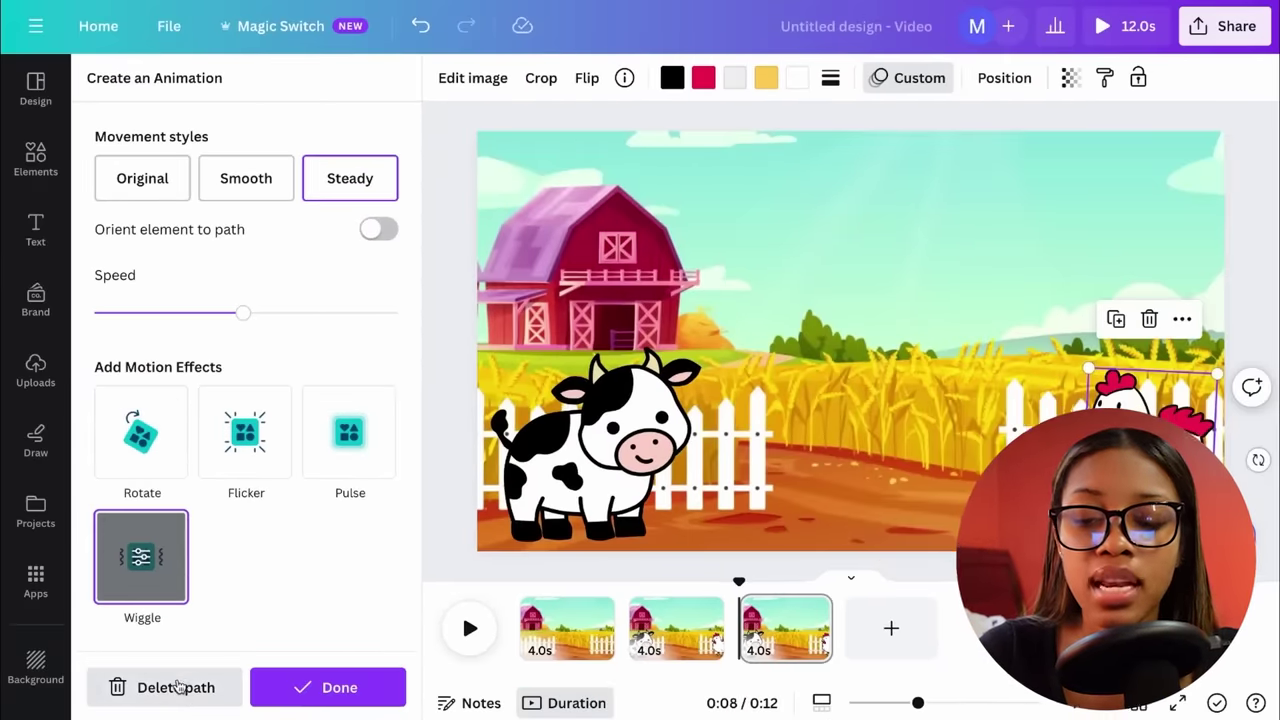
pyautogui.click(176, 687)
pyautogui.moveTo(588, 470); pyautogui.dragTo(840, 430)
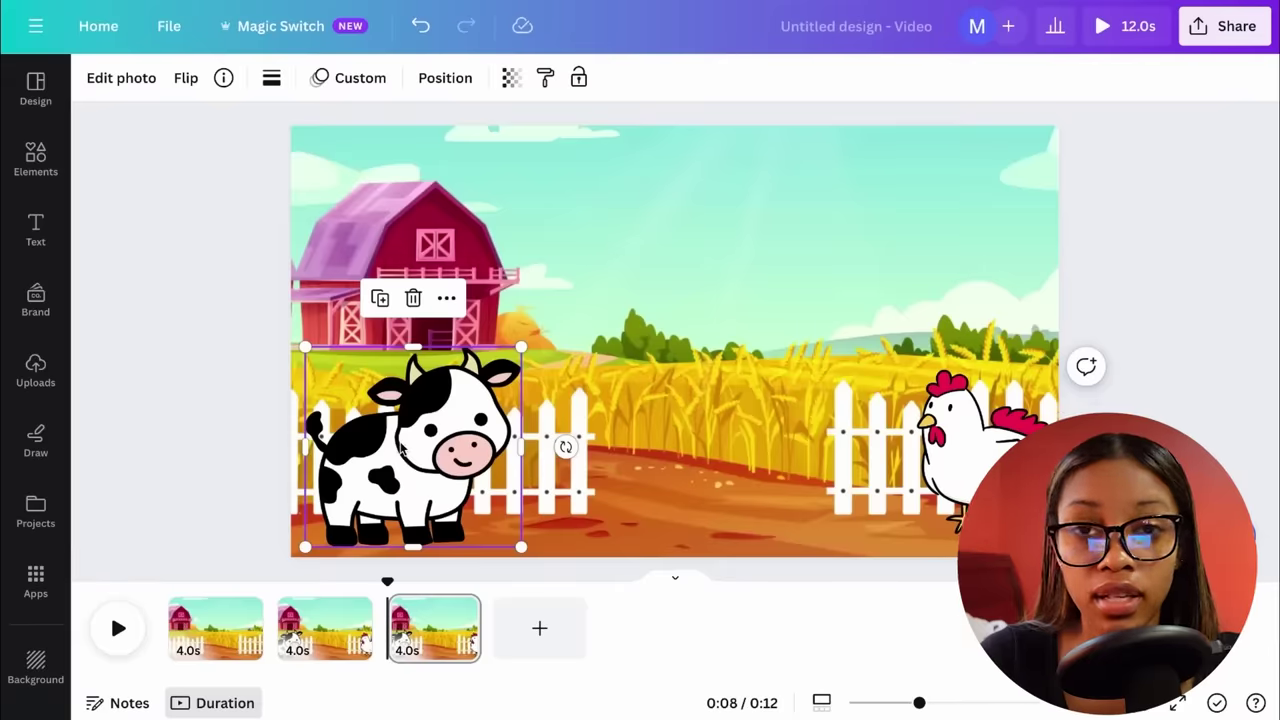
# Delete the cow's custom animation path on the third page.
pyautogui.click(352, 80)
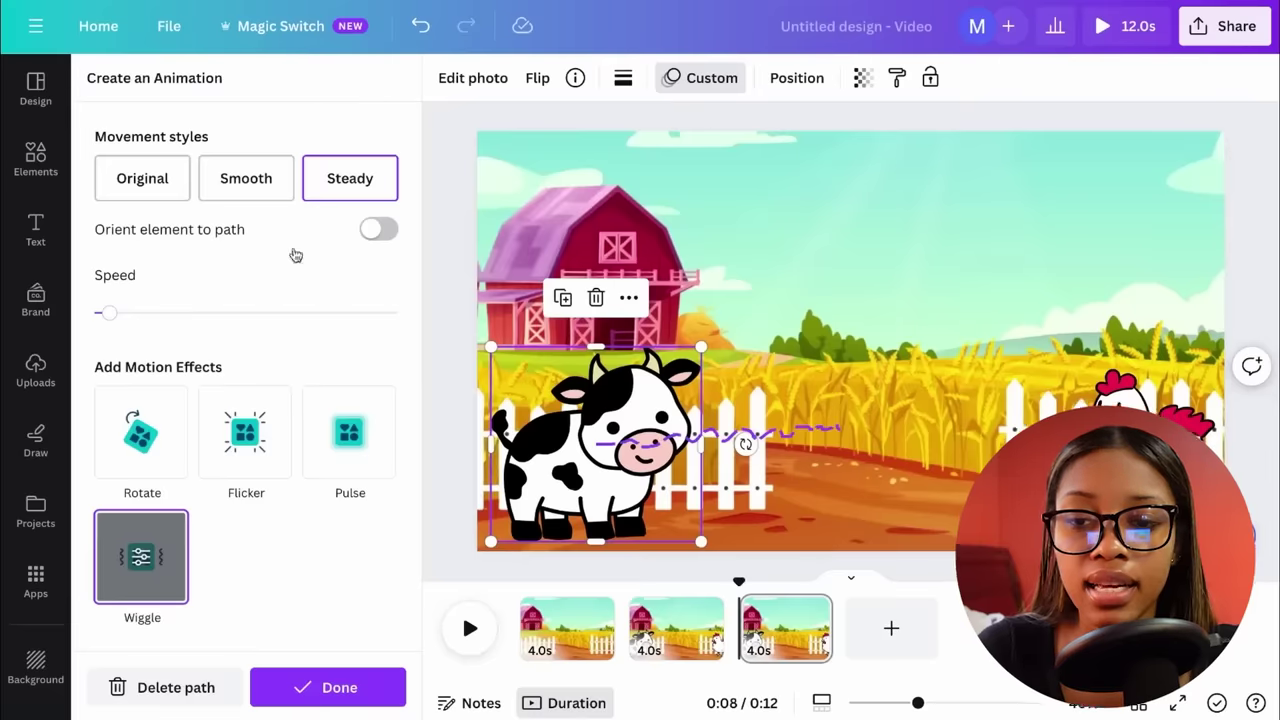
pyautogui.click(178, 688)
pyautogui.click(431, 438)
# Check where the cow and chicken end up on page 2 and move both on page 3 to those positions near the center.
pyautogui.click(345, 585)
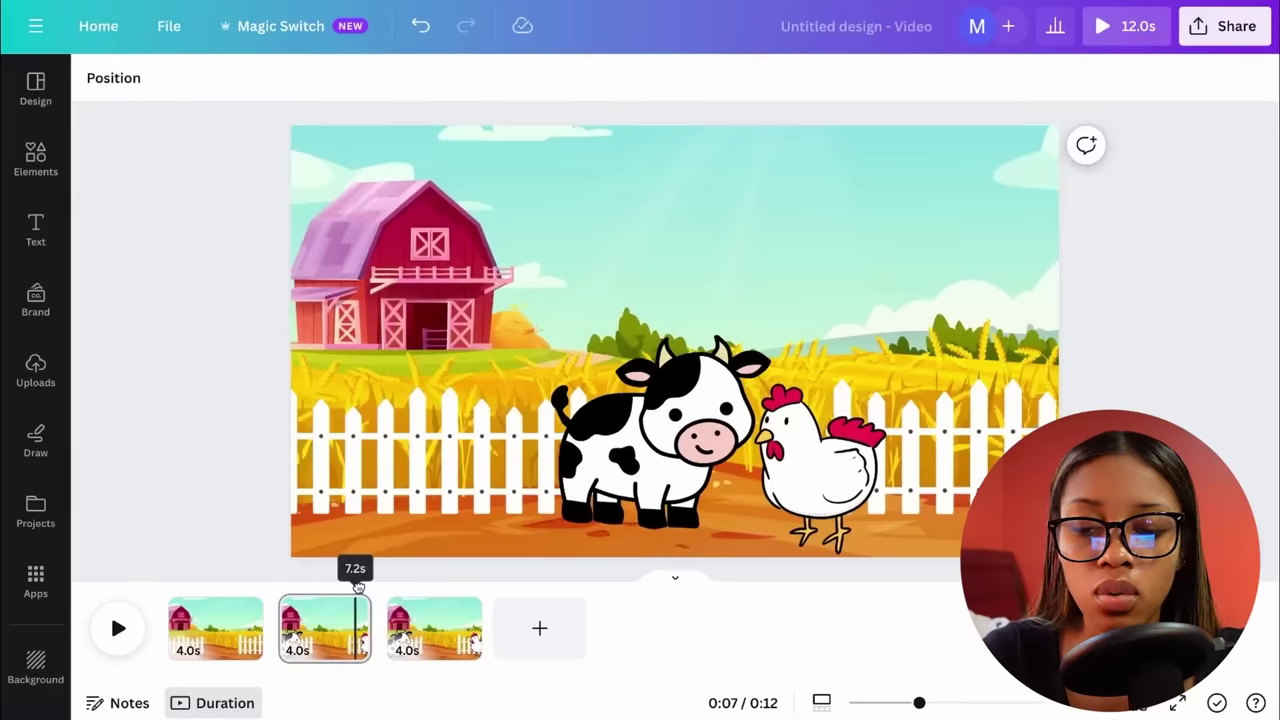
pyautogui.click(434, 628)
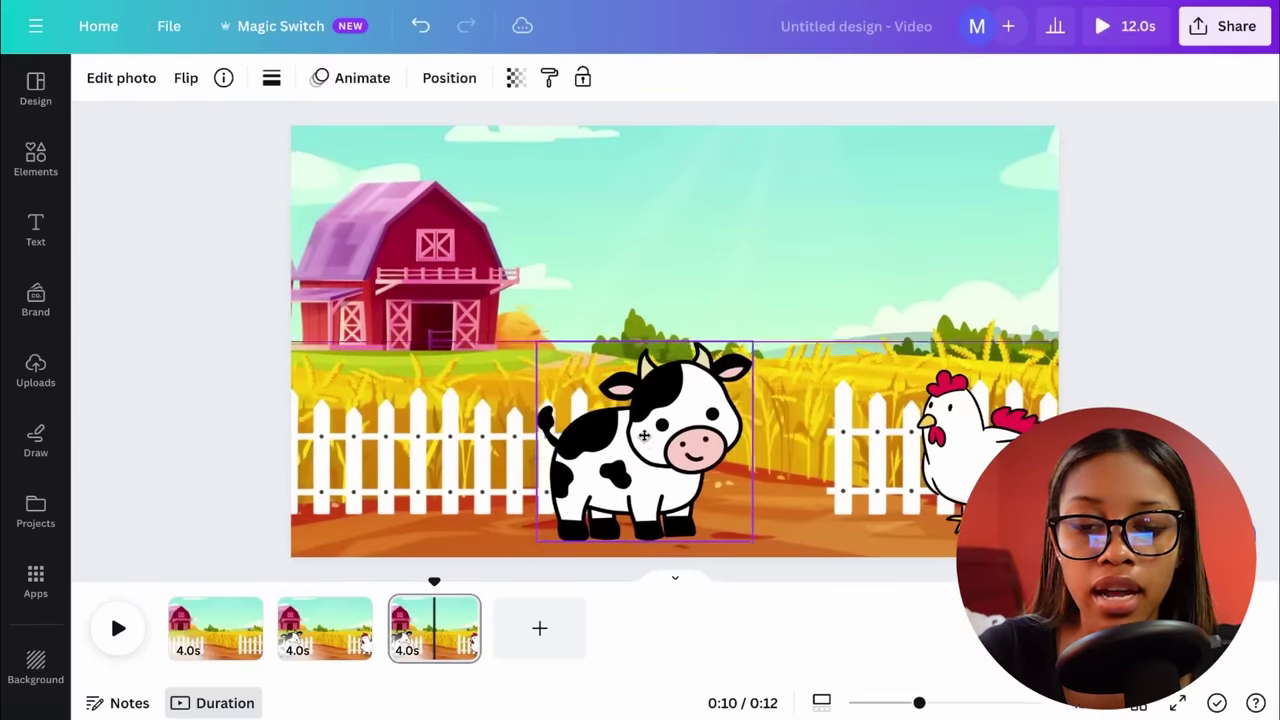
pyautogui.click(851, 448)
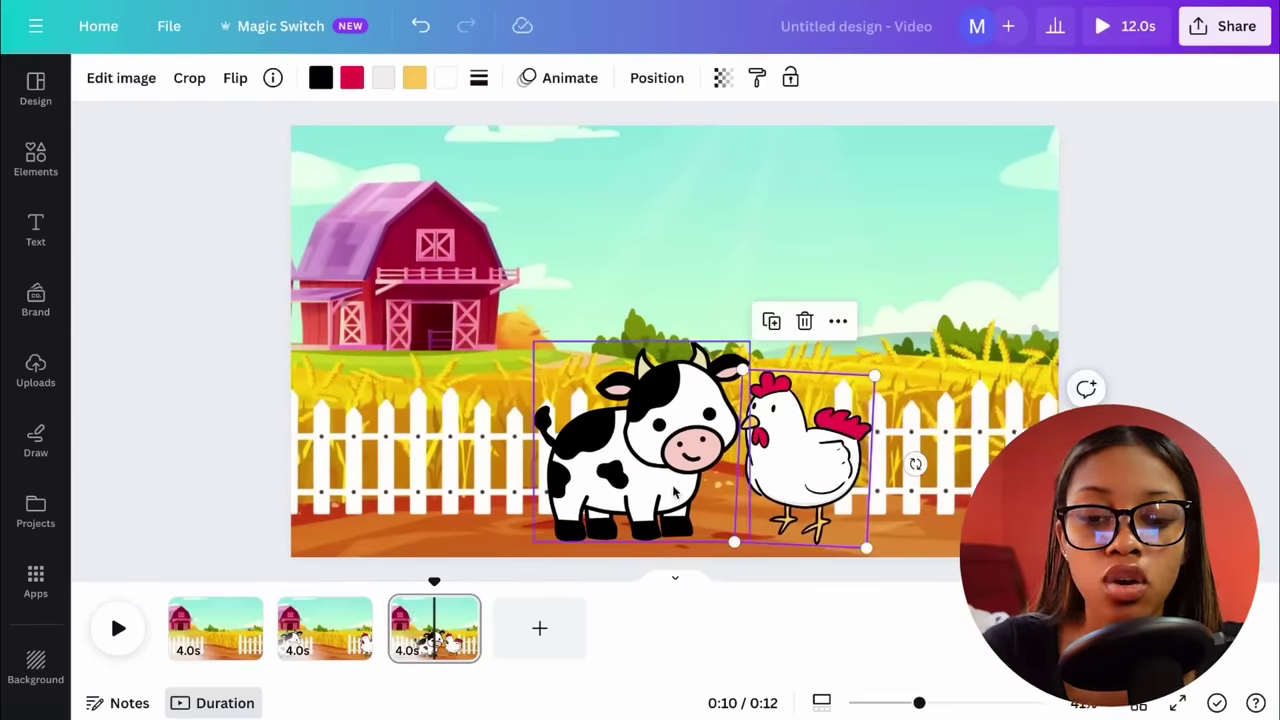
pyautogui.click(1152, 328)
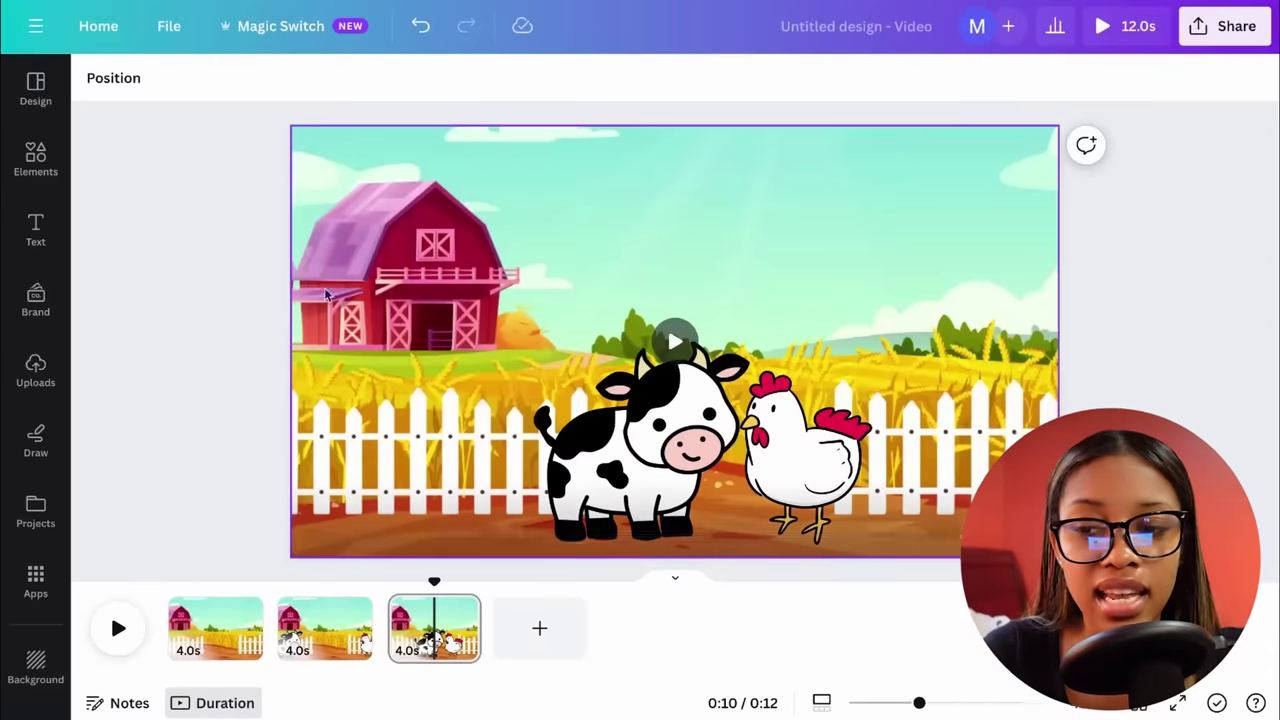
# Search the design elements for "sheep".
pyautogui.click(32, 170)
pyautogui.click(351, 88)
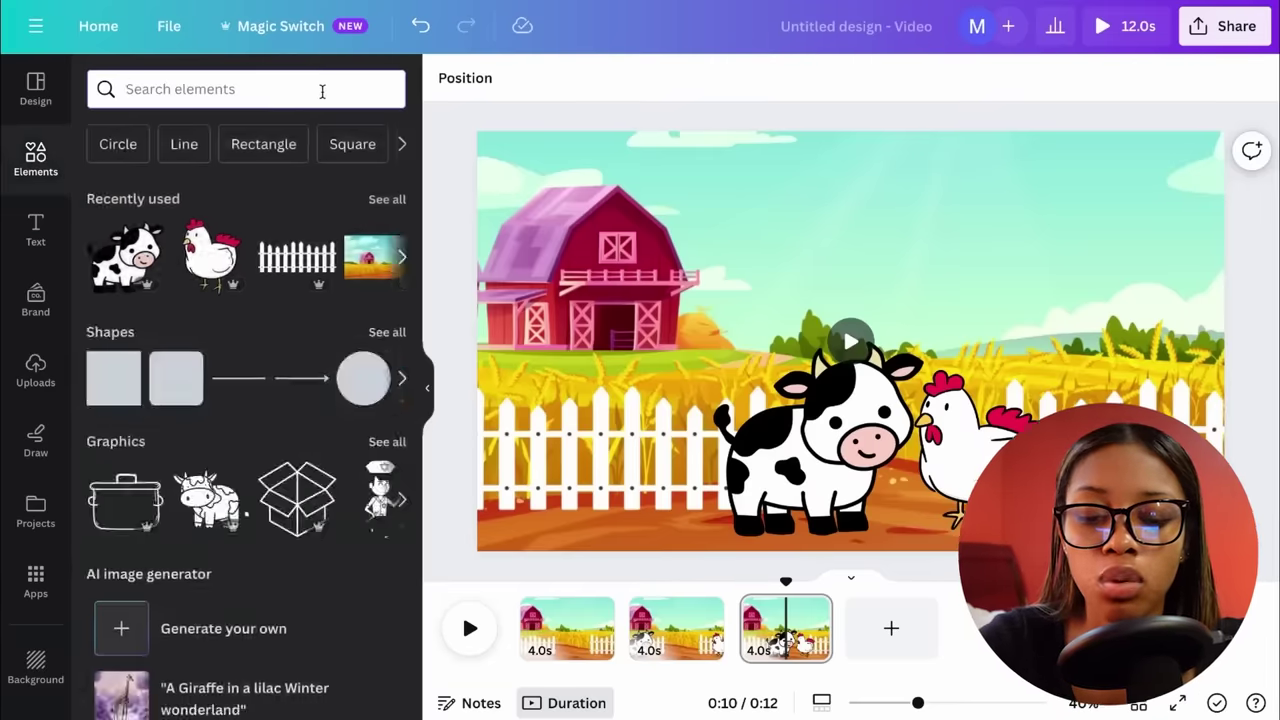
pyautogui.write('sheep')
pyautogui.press('Return')
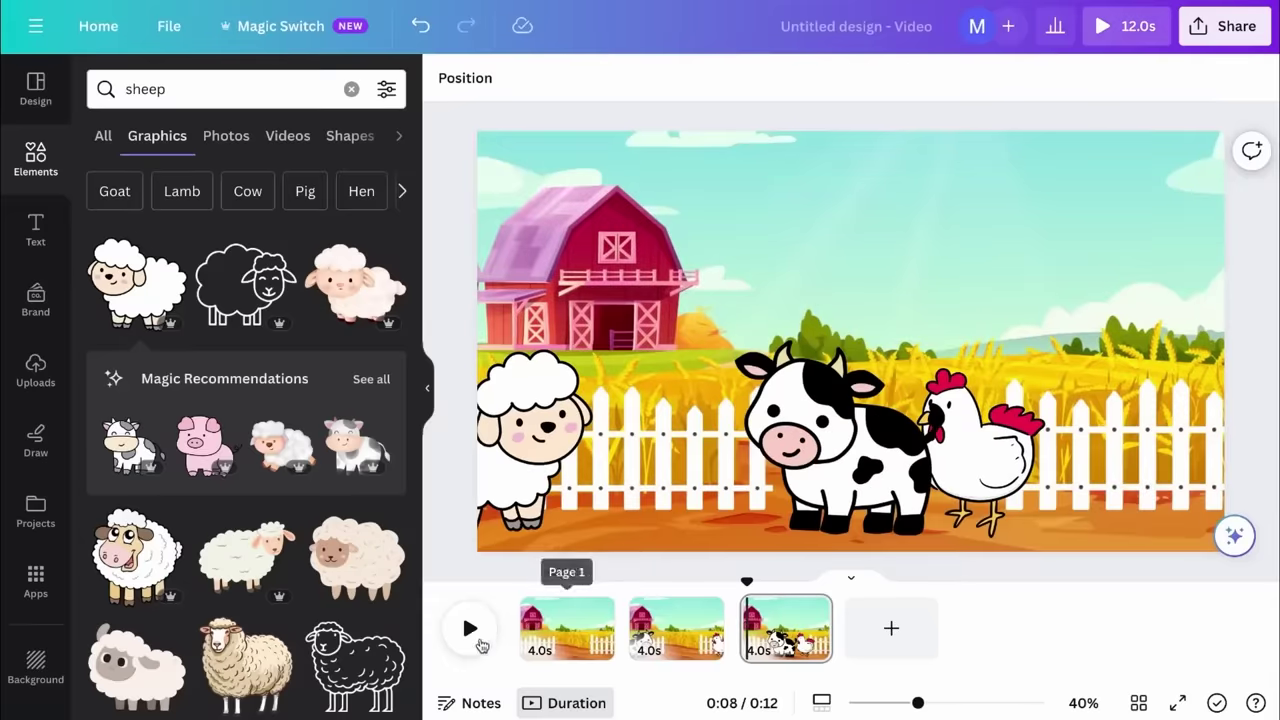
# Play back the third page's animation of the sheep, cow and chicken, and pause it.
pyautogui.click(476, 640)
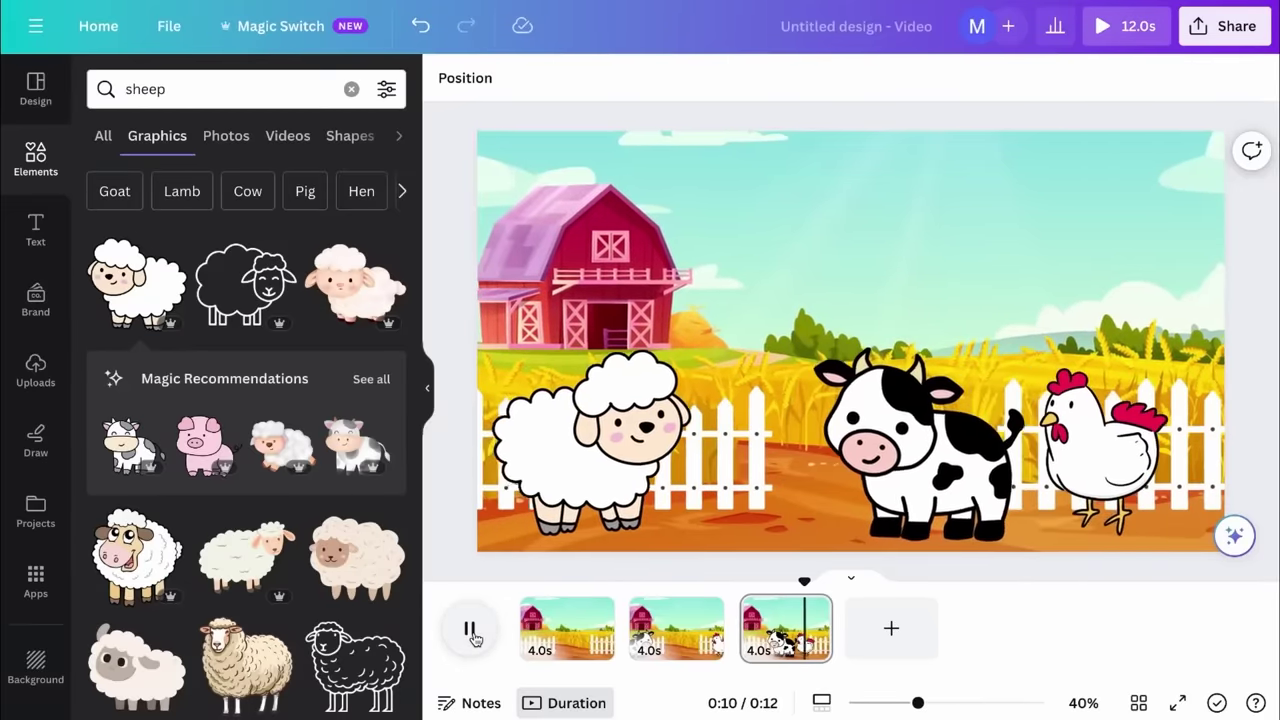
pyautogui.click(472, 630)
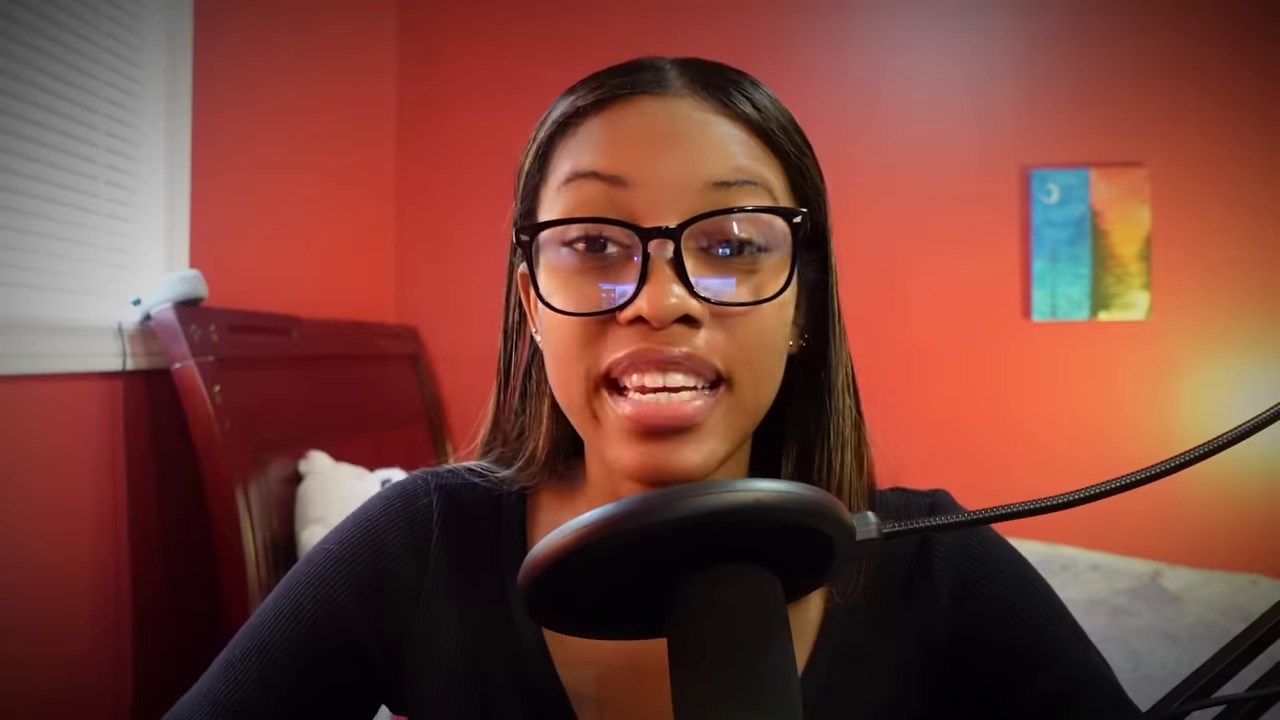